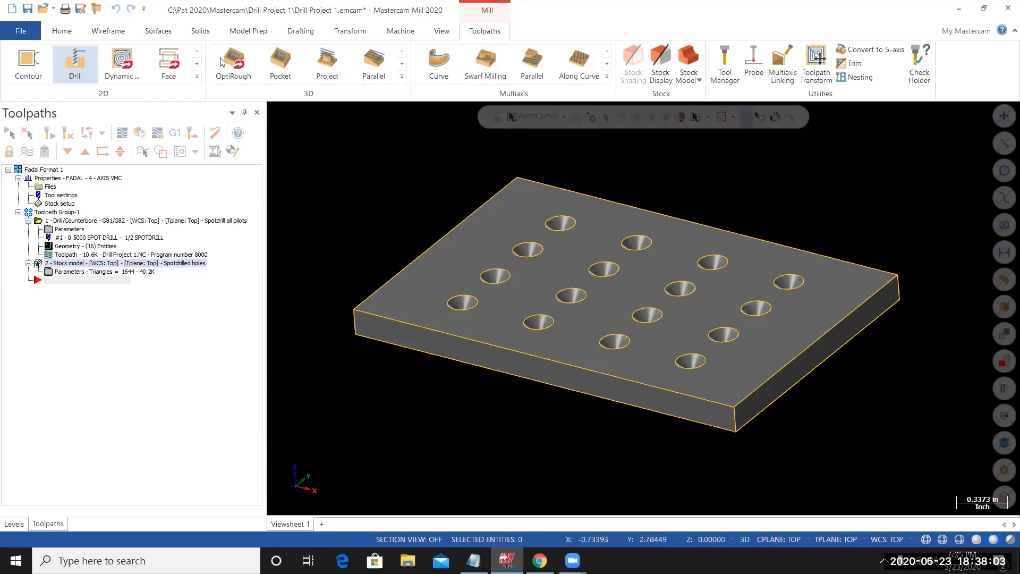
Step: Start a drill toolpath and select all the plate's holes that match the diameter of one picked hole arc
{"action": "left_click", "coordinate": [73, 69]}
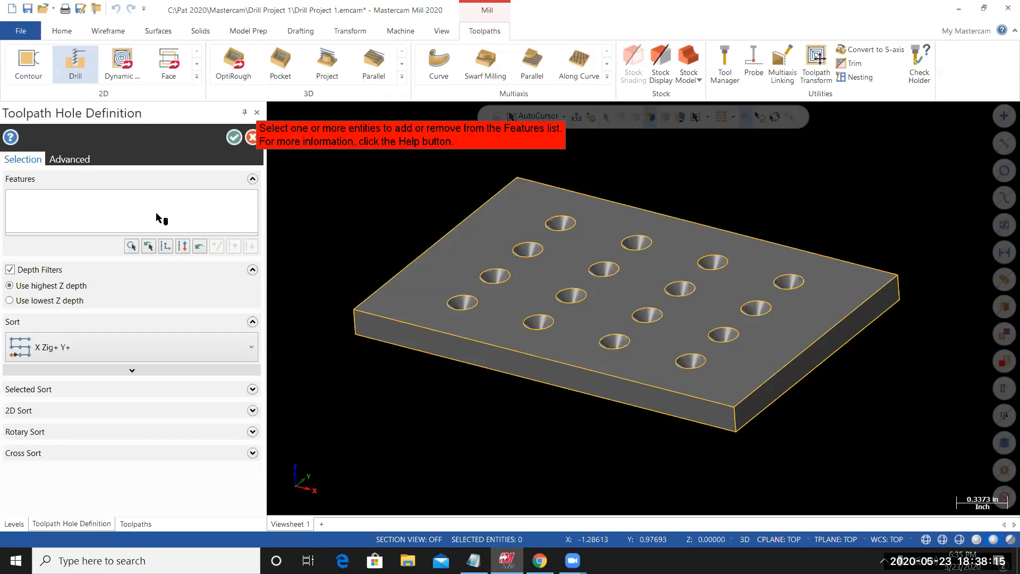
{"action": "left_click", "coordinate": [132, 247]}
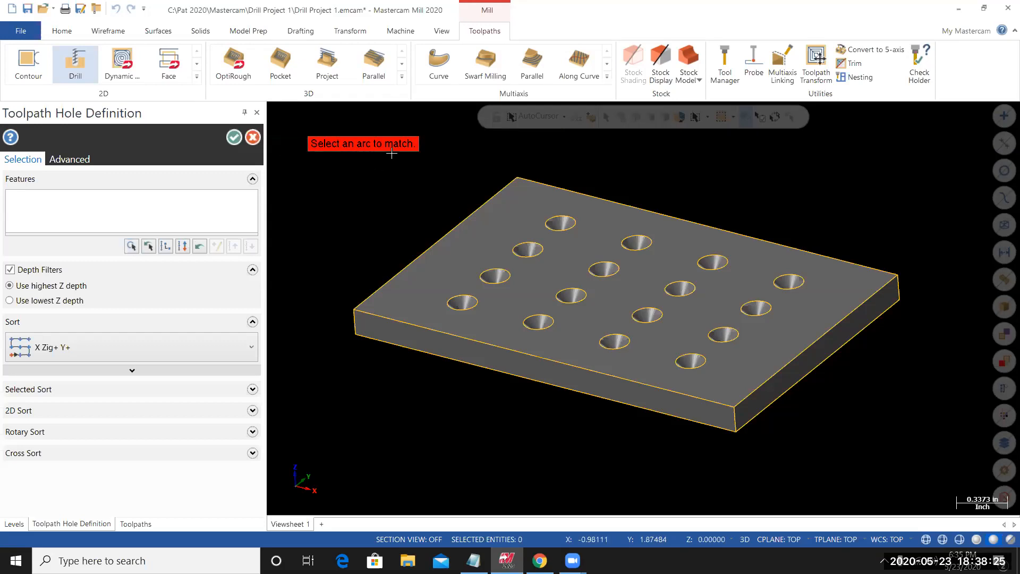
{"action": "left_click", "coordinate": [460, 290]}
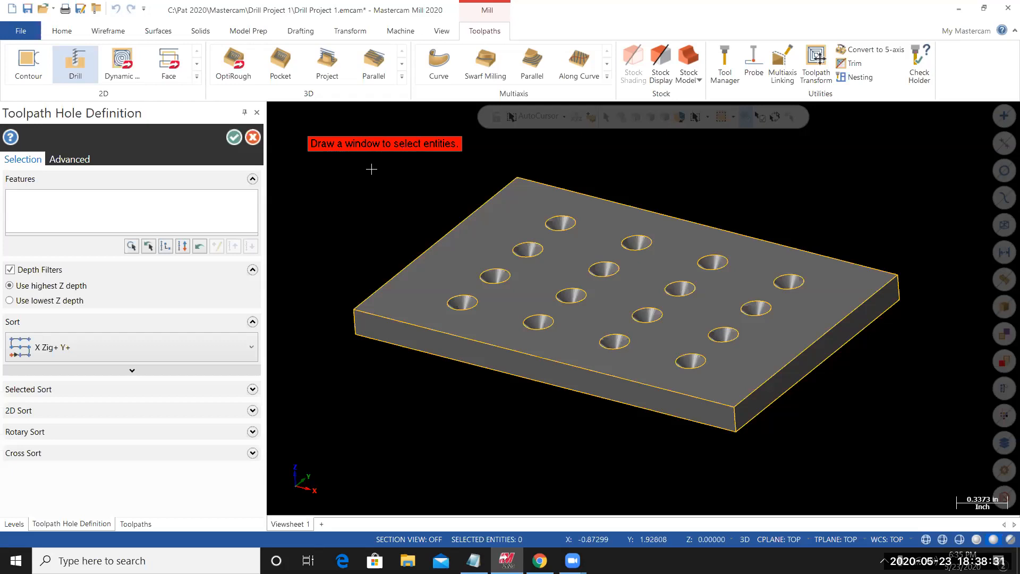
{"action": "left_click_drag", "start_coordinate": [290, 126], "coordinate": [938, 503]}
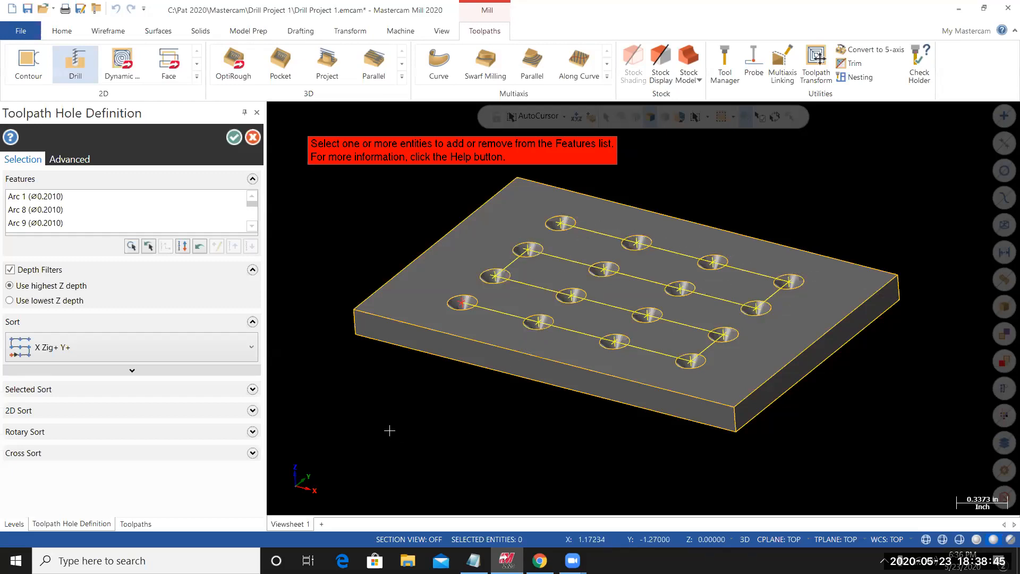
{"action": "mouse_move", "coordinate": [415, 348]}
{"action": "middle_mouse_down"}
{"action": "mouse_move", "coordinate": [415, 382]}
{"action": "mouse_move", "coordinate": [414, 349]}
{"action": "middle_mouse_up"}
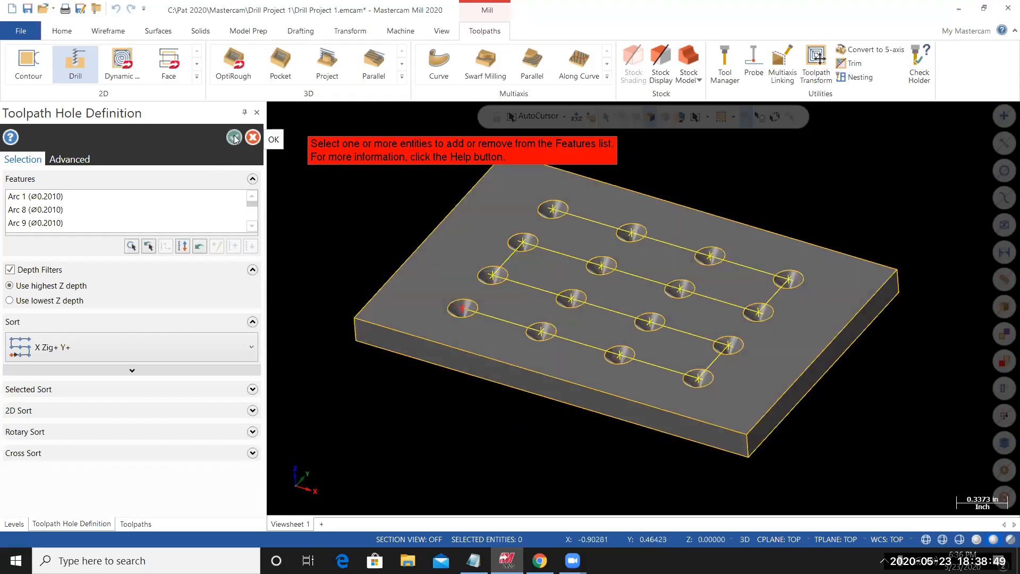
{"action": "left_click", "coordinate": [235, 139]}
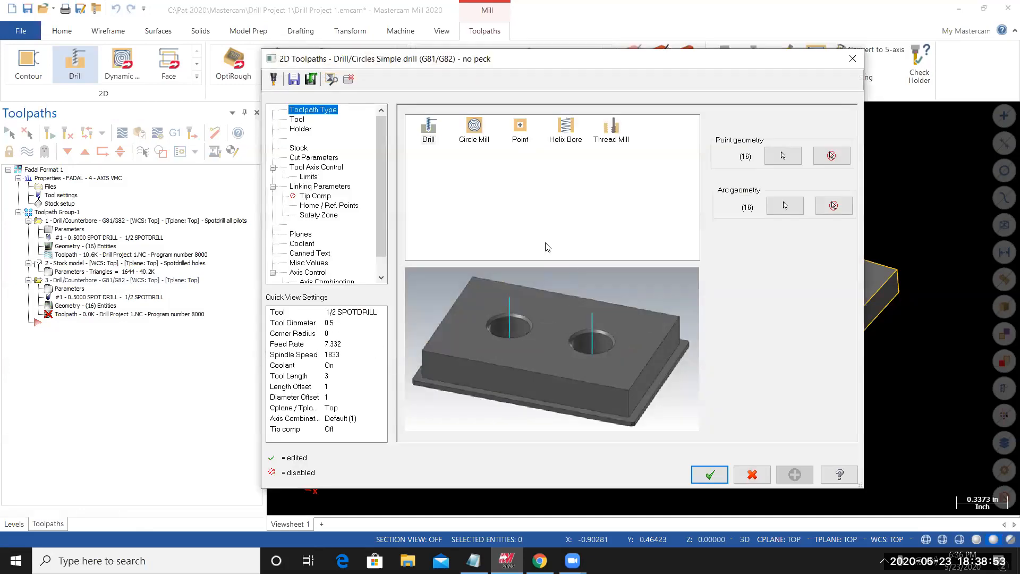
Step: For the toolpath's tool, filter the tool library to the Drill type instead of Spot Drill
{"action": "left_click", "coordinate": [297, 119]}
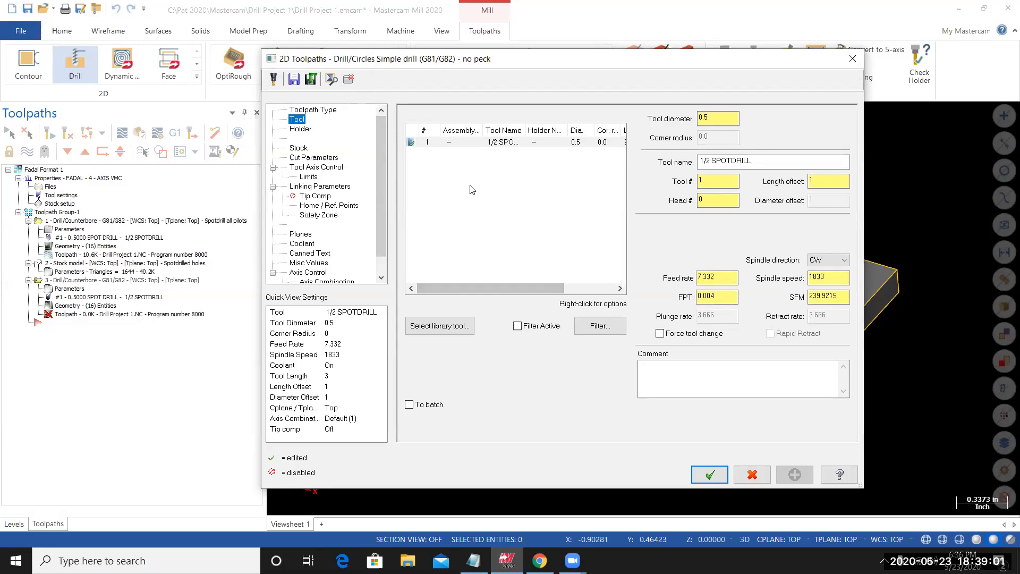
{"action": "left_click", "coordinate": [440, 329]}
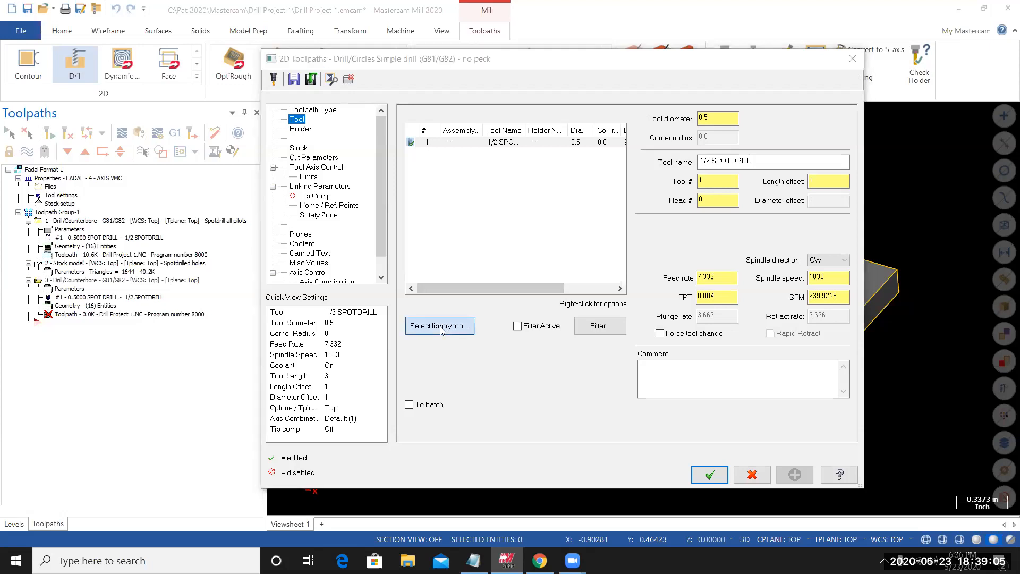
{"action": "left_click_drag", "start_coordinate": [421, 129], "coordinate": [507, 97]}
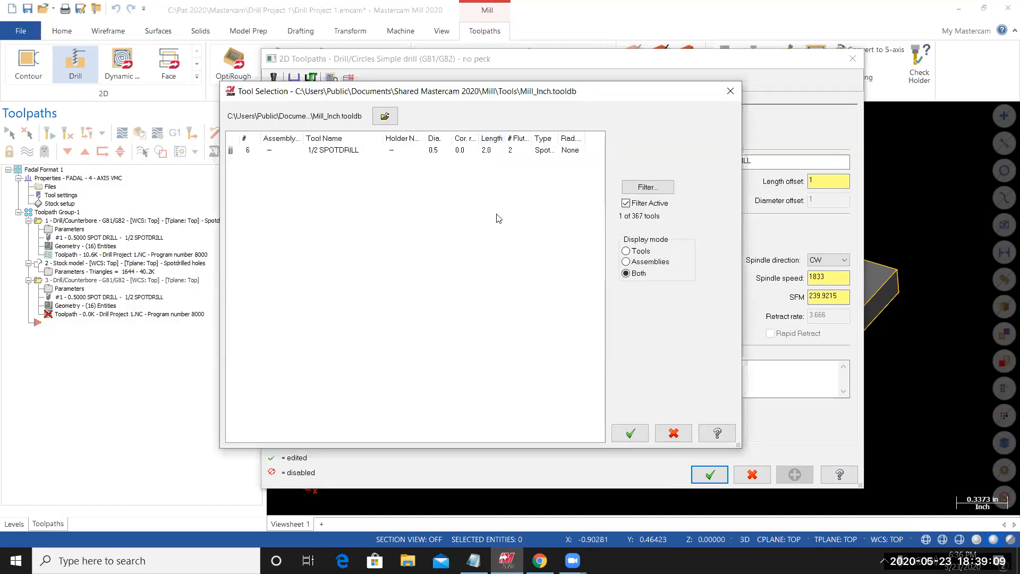
{"action": "left_click", "coordinate": [647, 188]}
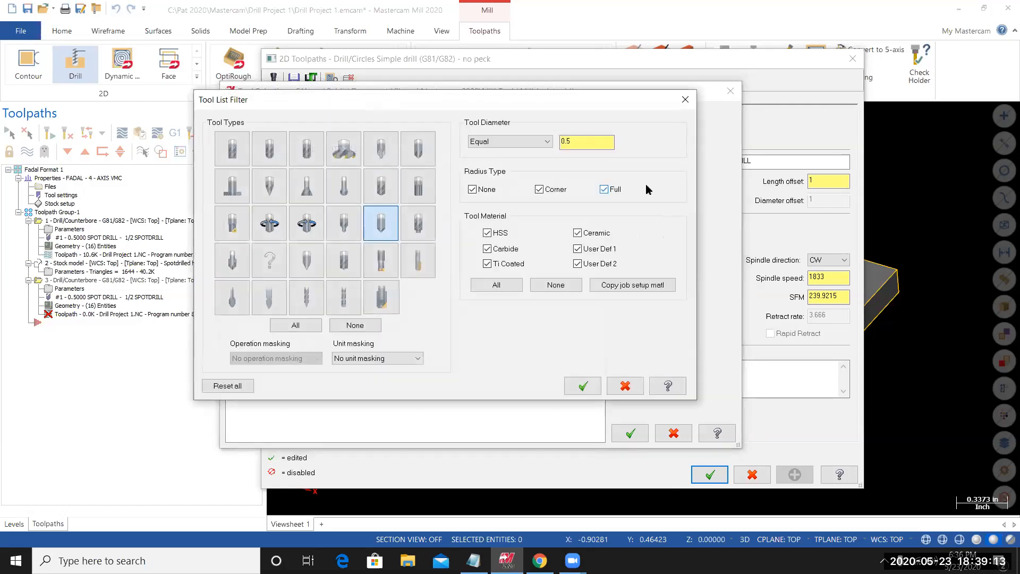
{"action": "left_click", "coordinate": [387, 230]}
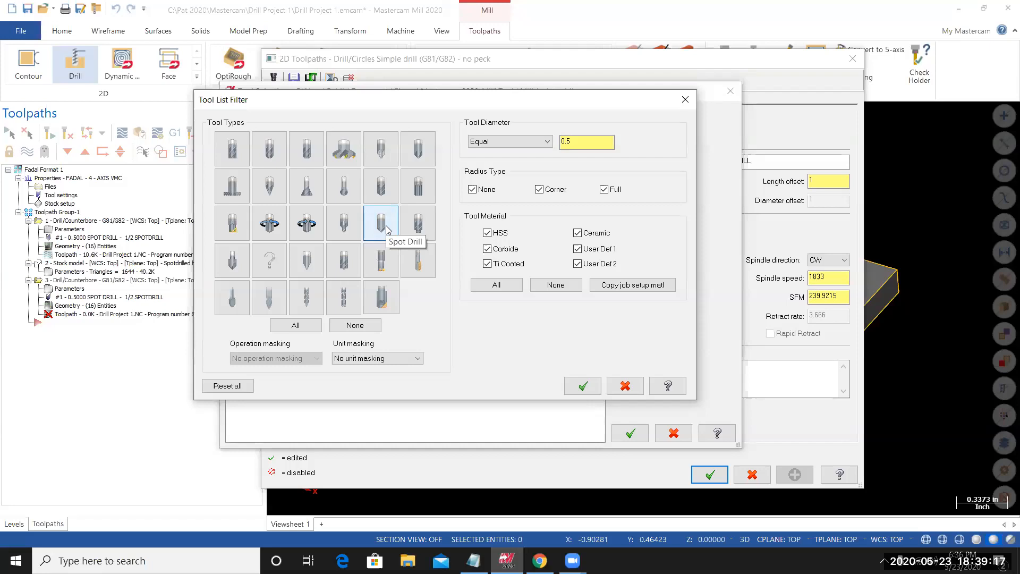
{"action": "left_click", "coordinate": [388, 192]}
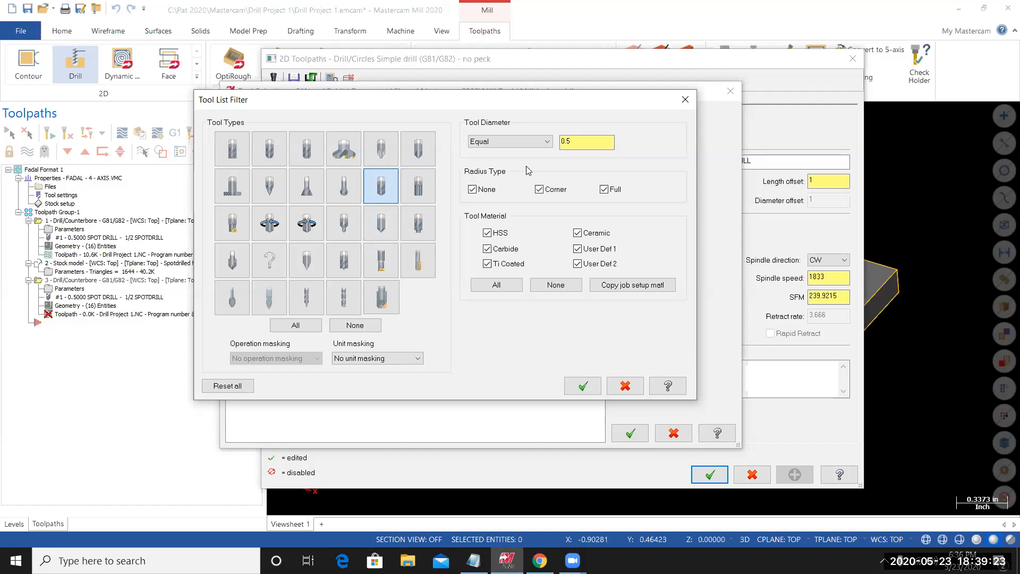
Step: Set the filter's tool diameter to 0.201 from a hole arc on the plate and choose the NO. 7 DRILL
{"action": "left_click_drag", "start_coordinate": [585, 144], "coordinate": [507, 145]}
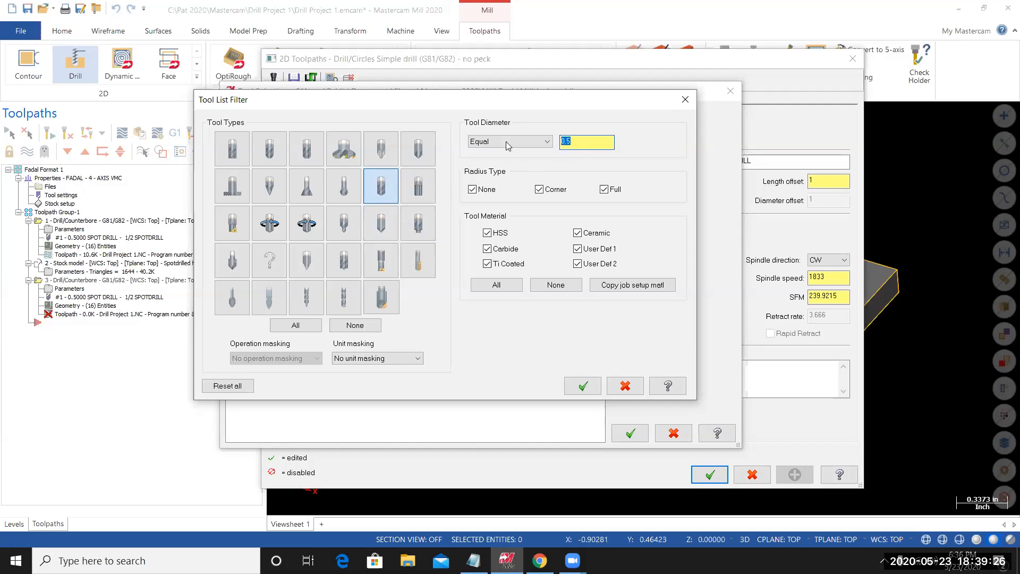
{"action": "right_click", "coordinate": [577, 143]}
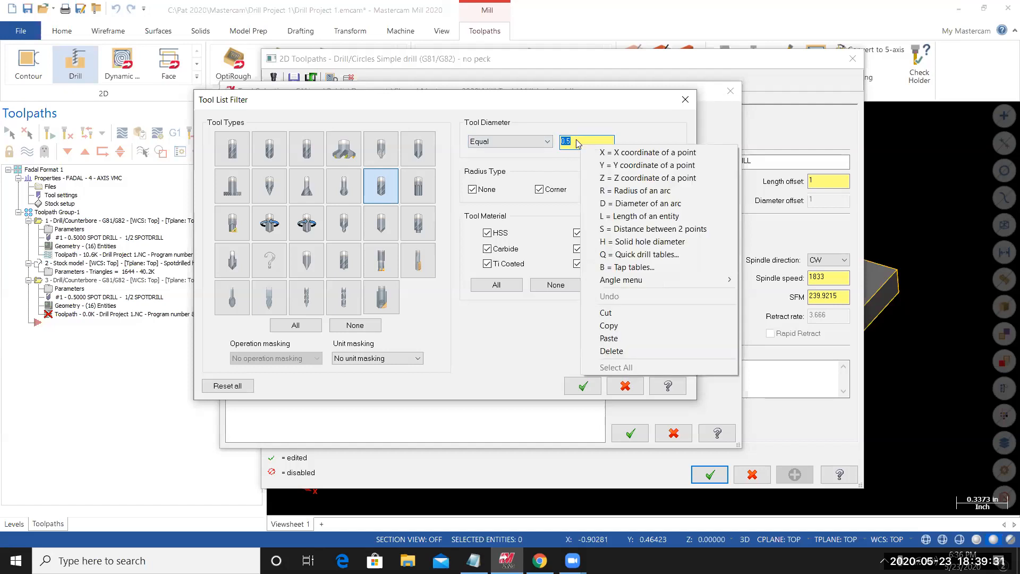
{"action": "left_click", "coordinate": [636, 204]}
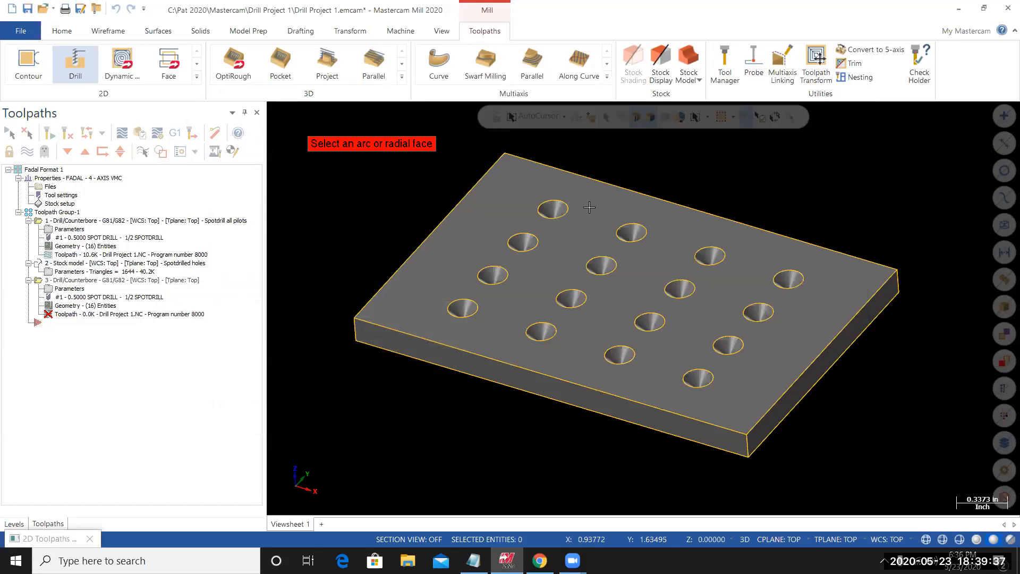
{"action": "left_click", "coordinate": [564, 197]}
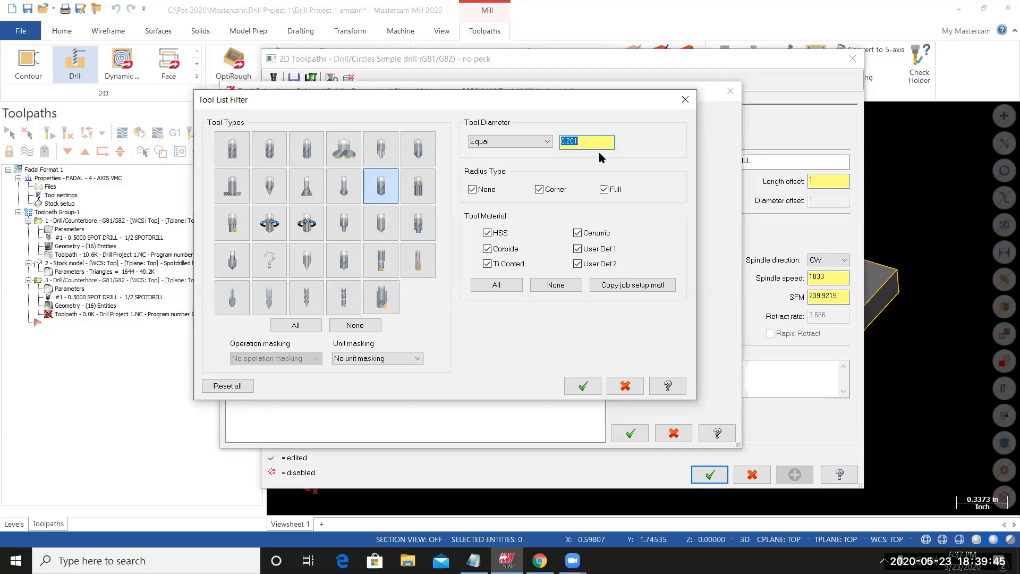
{"action": "left_click", "coordinate": [582, 383]}
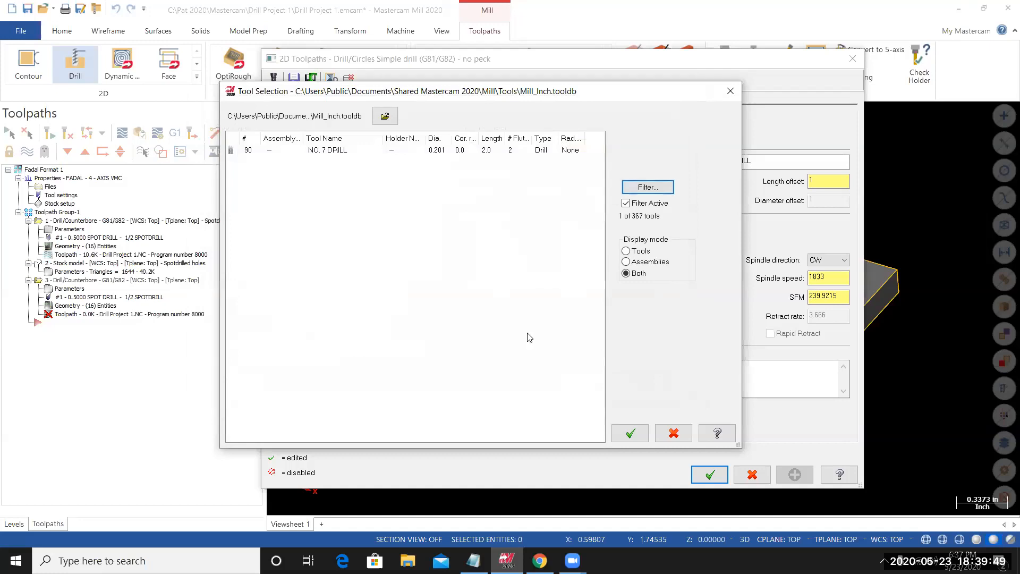
{"action": "double_click", "coordinate": [335, 153]}
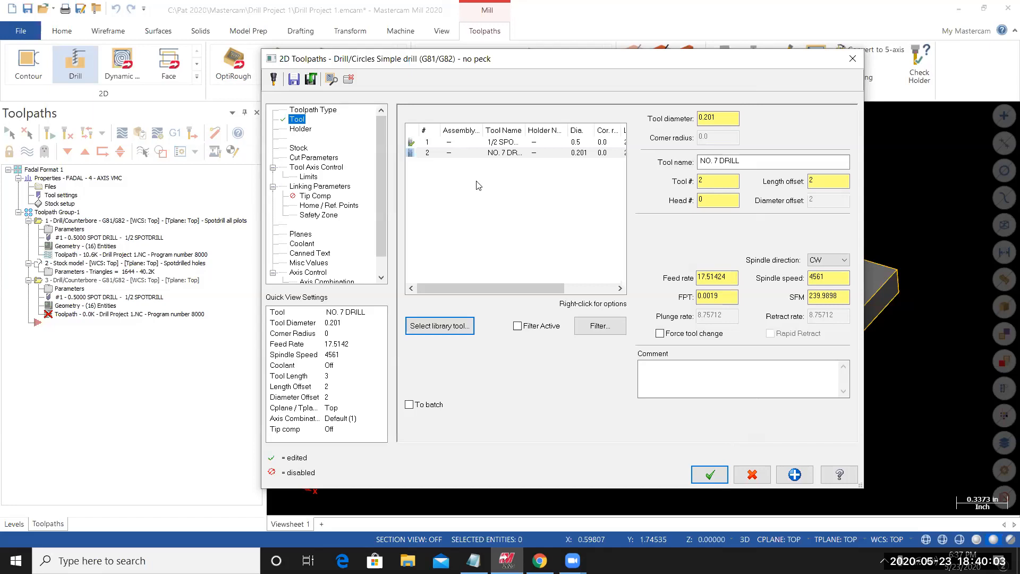
Step: Edit the NO. 7 DRILL to have 1 flute and recalculate its feed rates and spindle speed
{"action": "right_click", "coordinate": [499, 155]}
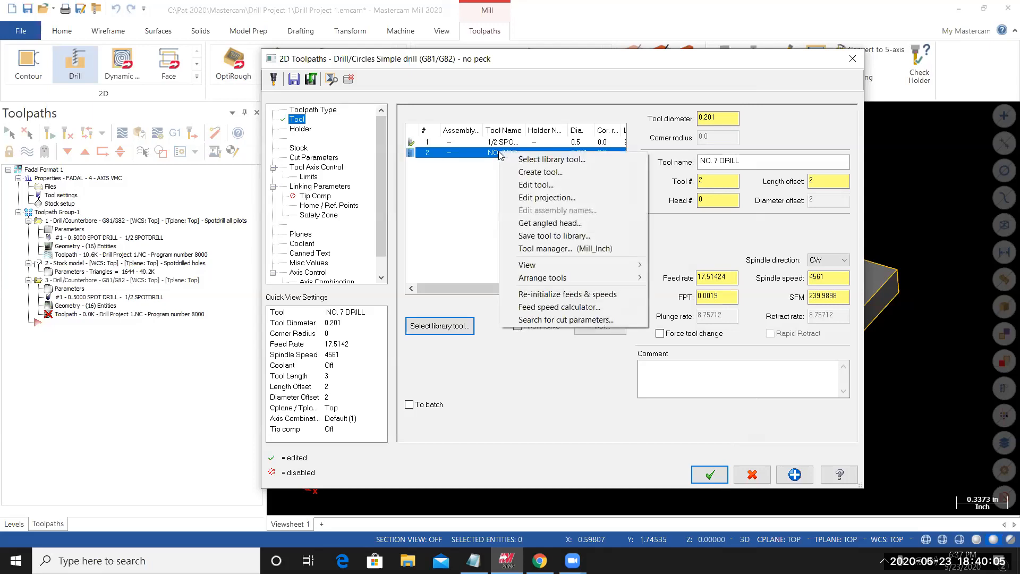
{"action": "left_click", "coordinate": [518, 185]}
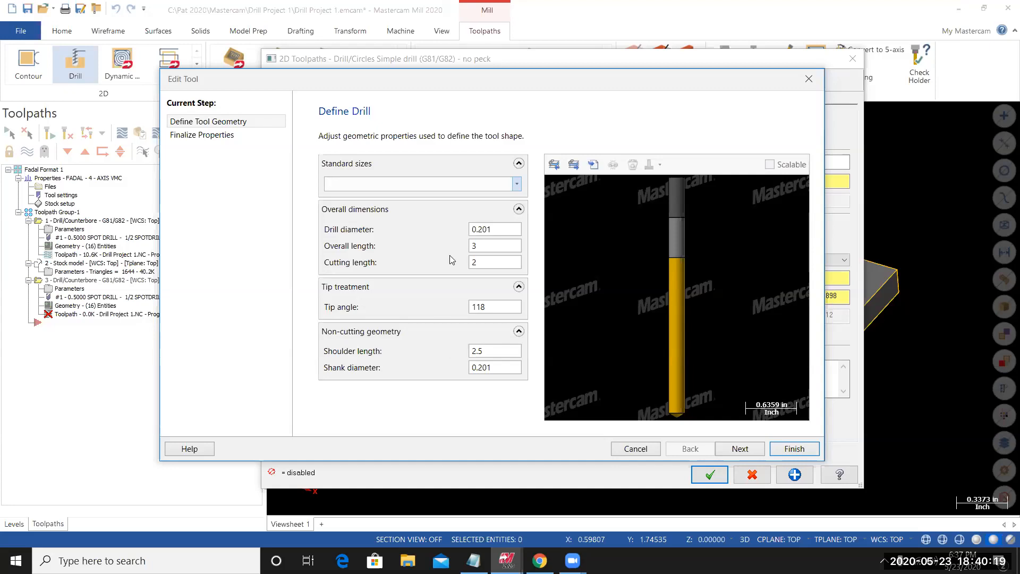
{"action": "left_click", "coordinate": [739, 449]}
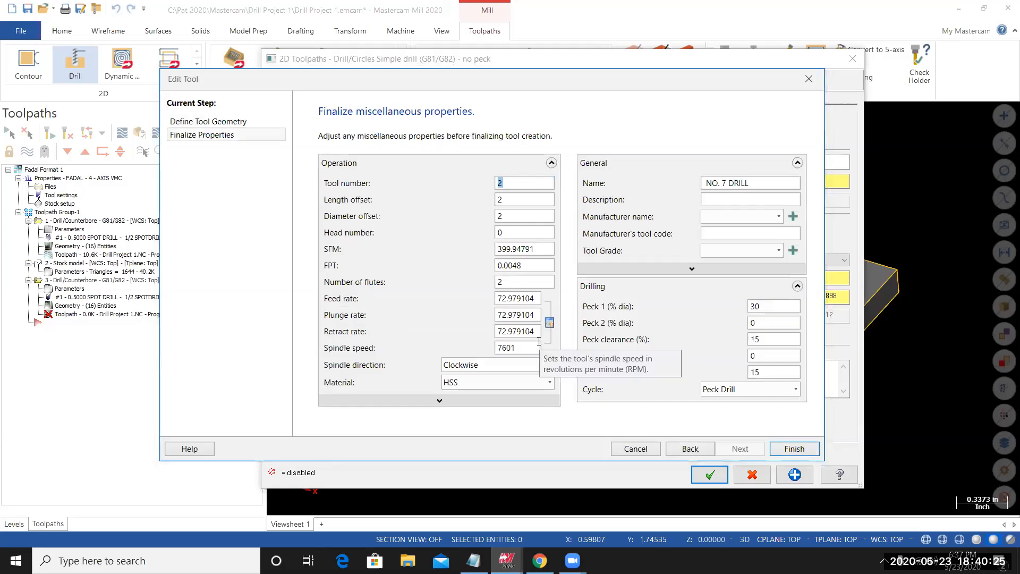
{"action": "left_click_drag", "start_coordinate": [511, 283], "coordinate": [485, 281]}
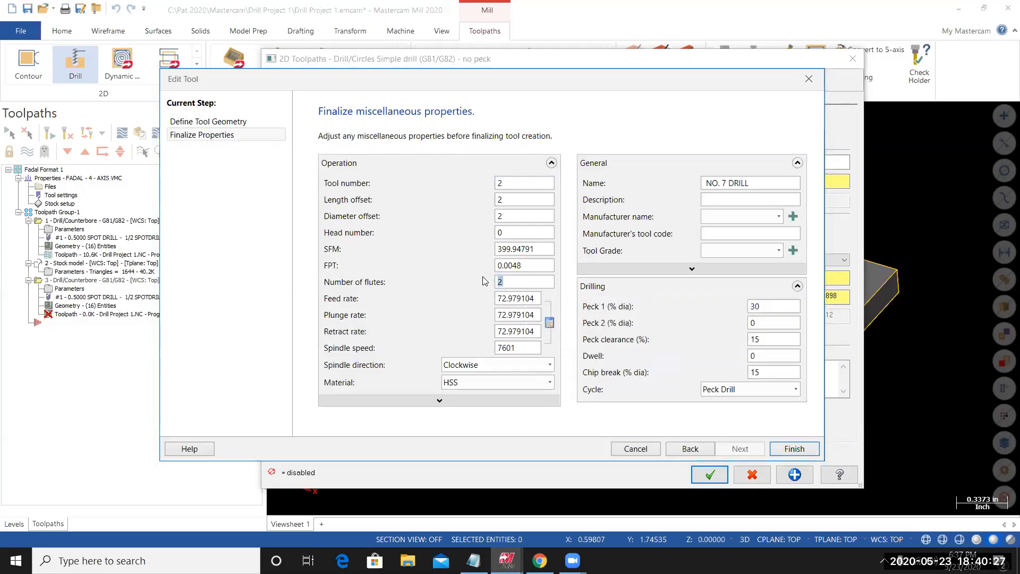
{"action": "type", "text": "1"}
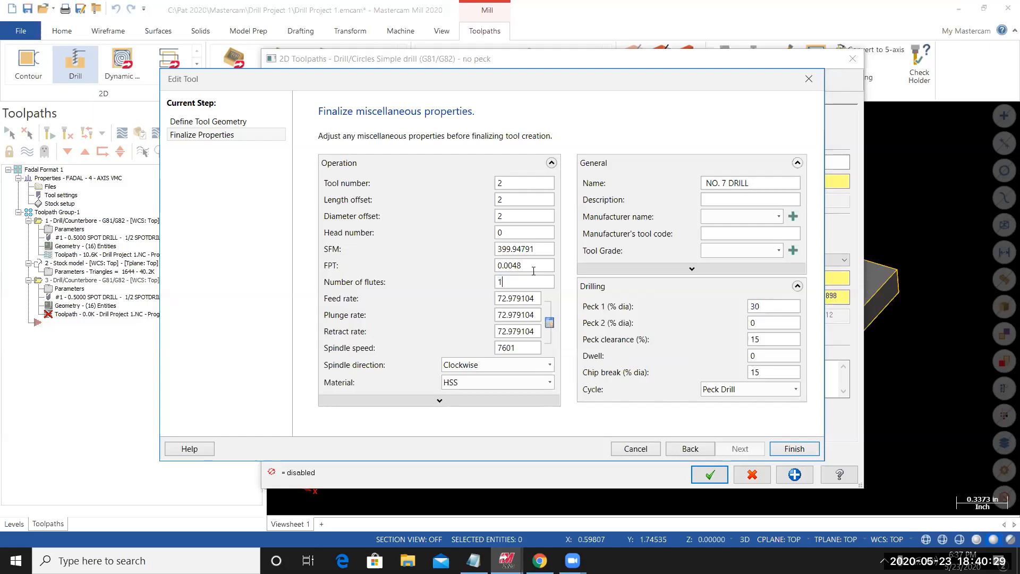
{"action": "left_click", "coordinate": [550, 323]}
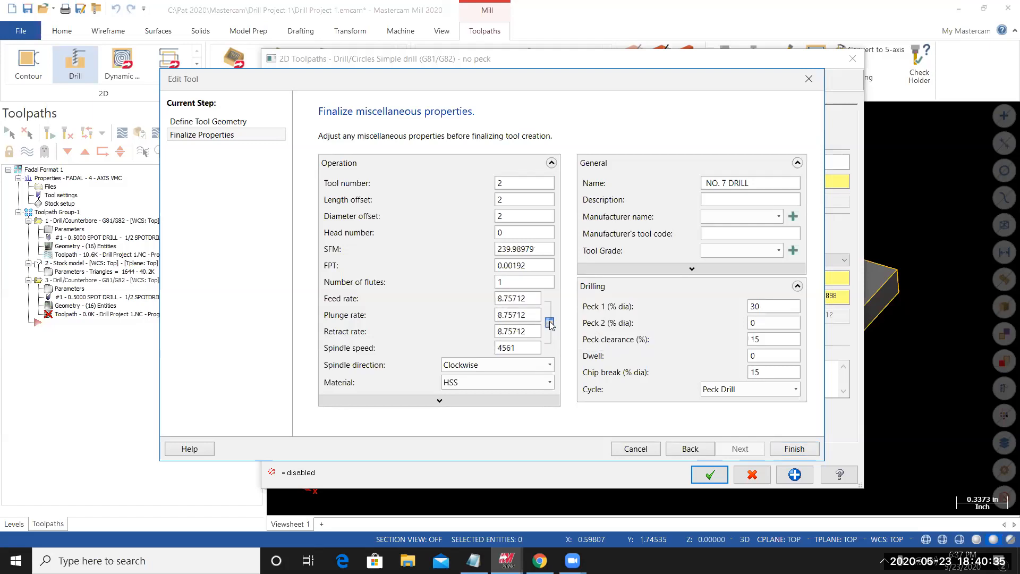
Step: Turn flood coolant on for the NO. 7 DRILL and finish editing the tool
{"action": "left_click", "coordinate": [469, 401]}
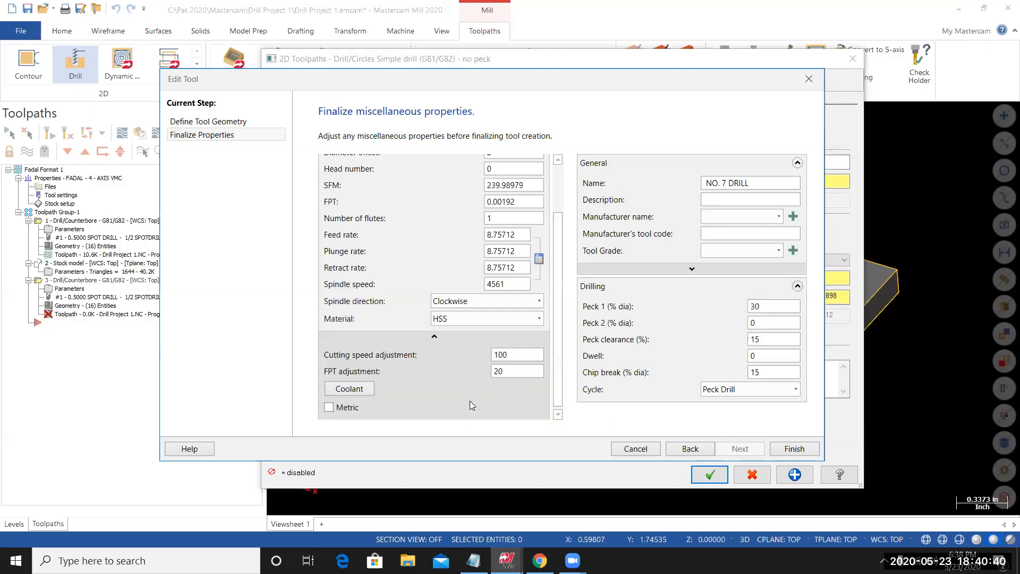
{"action": "left_click", "coordinate": [350, 389]}
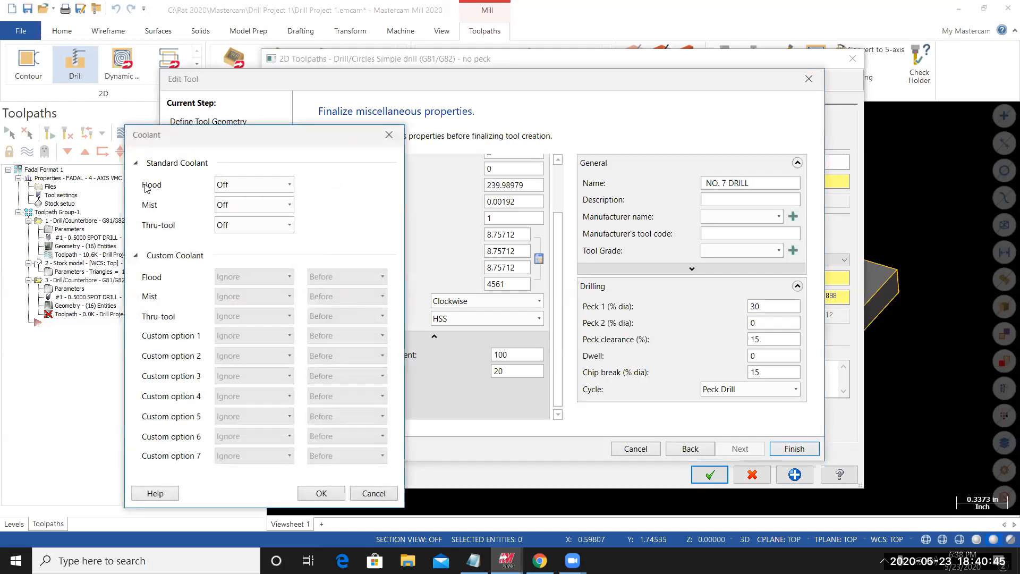
{"action": "left_click", "coordinate": [290, 186]}
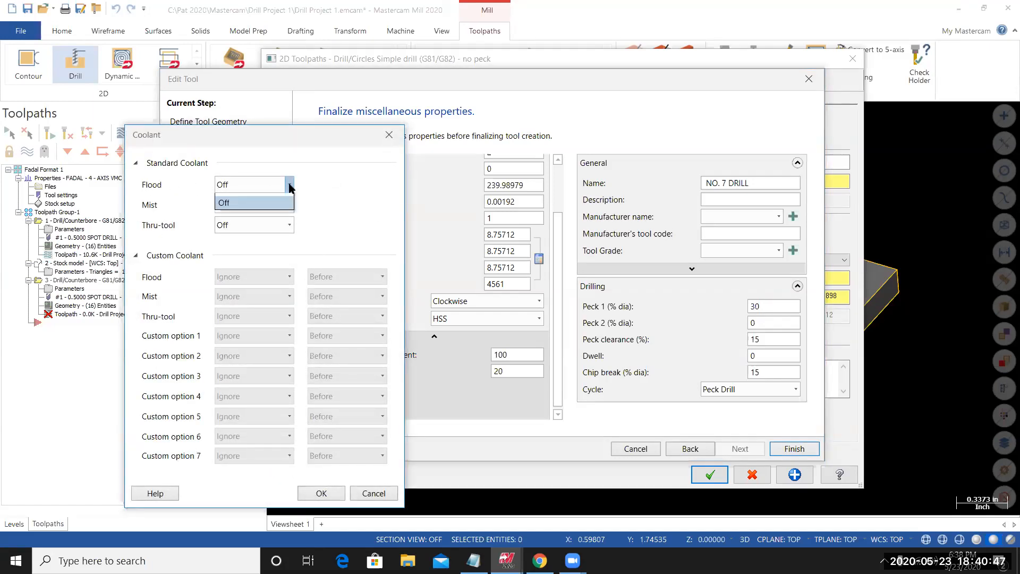
{"action": "left_click", "coordinate": [242, 202]}
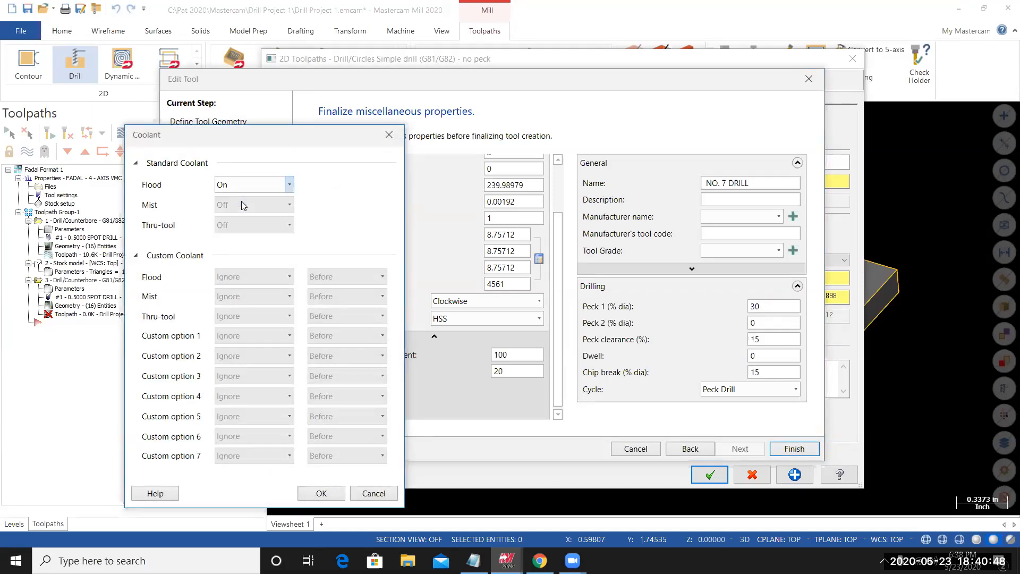
{"action": "left_click", "coordinate": [321, 493]}
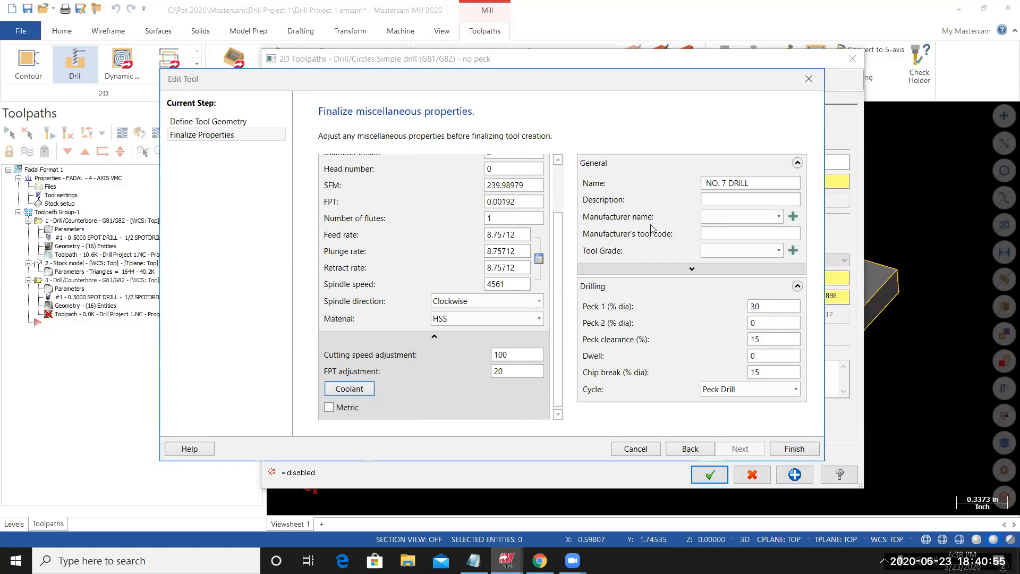
{"action": "left_click", "coordinate": [792, 450]}
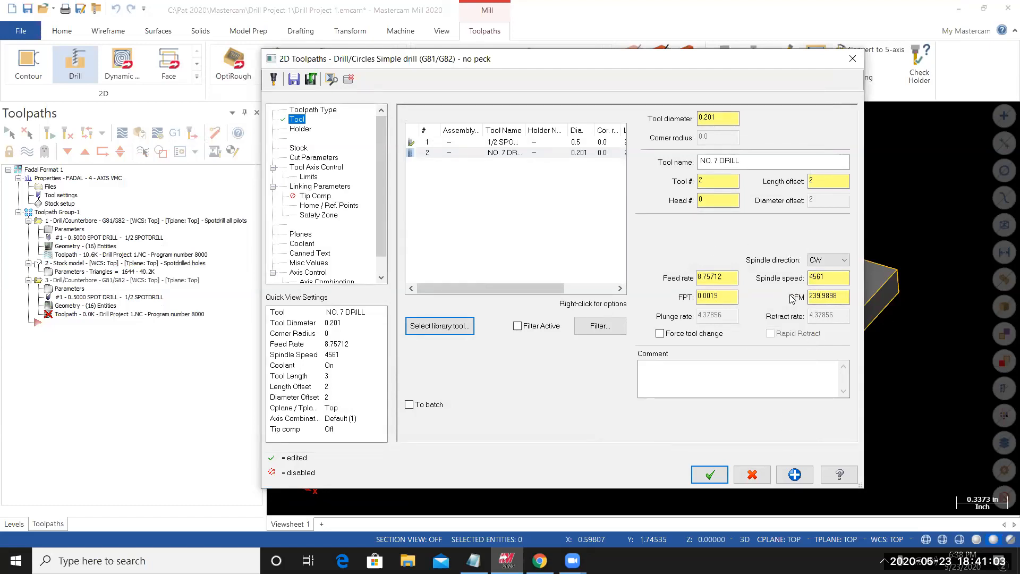
Step: Add the toolpath comment "Drill all holes thru" and set the peck drill cycle's feed distance to .0
{"action": "left_click", "coordinate": [656, 367]}
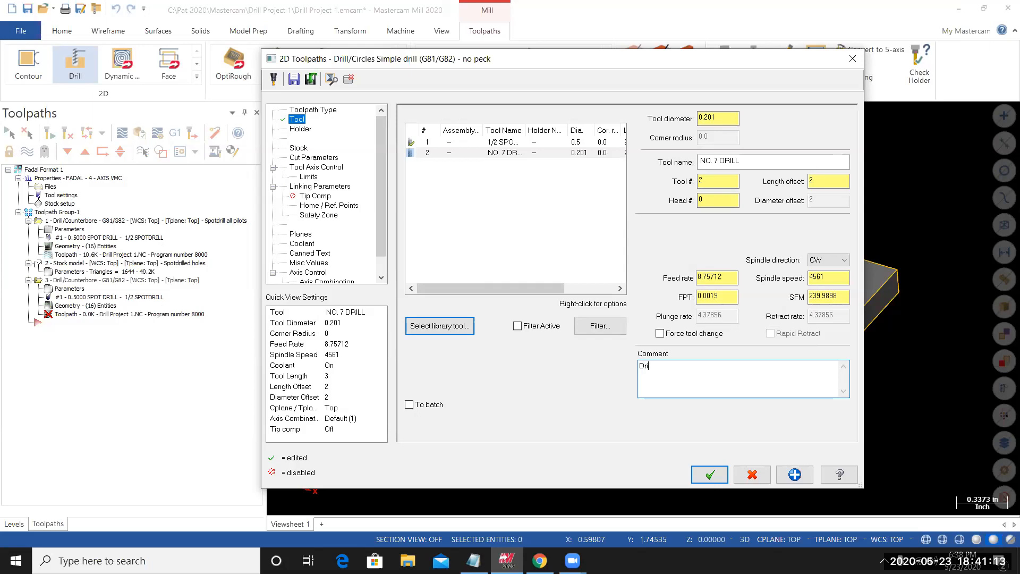
{"action": "type", "text": "es thru"}
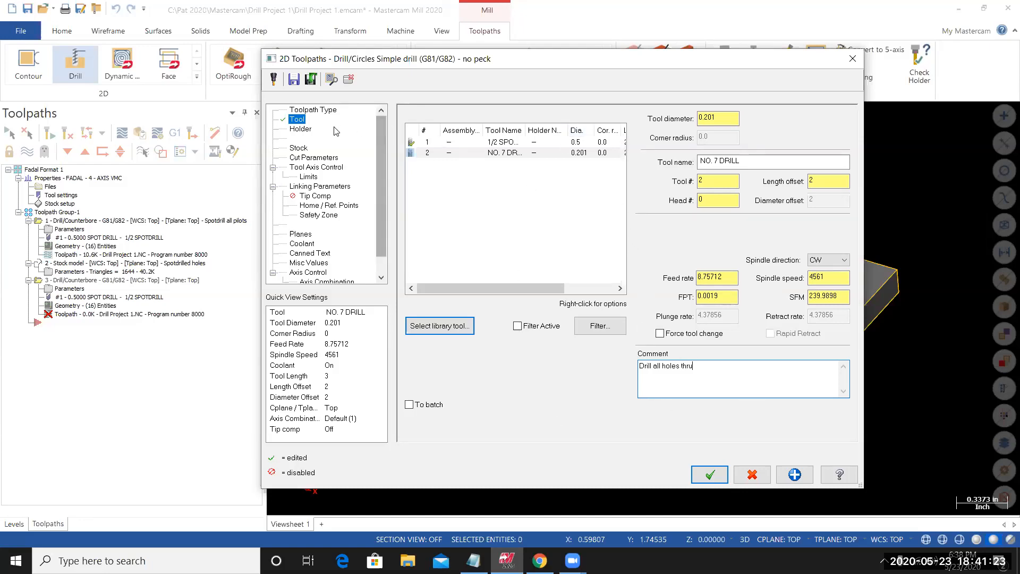
{"action": "left_click", "coordinate": [304, 158]}
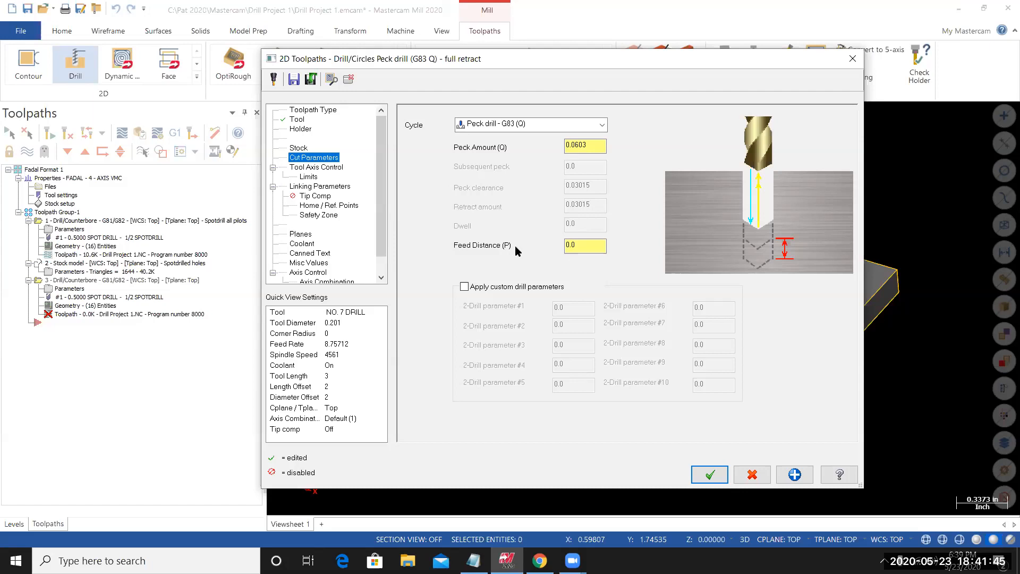
{"action": "double_click", "coordinate": [577, 245]}
{"action": "type", "text": ".0"}
Step: Set the peck drill depth to -0.188 absolute by picking the plate's lower front corner
{"action": "left_click", "coordinate": [319, 187]}
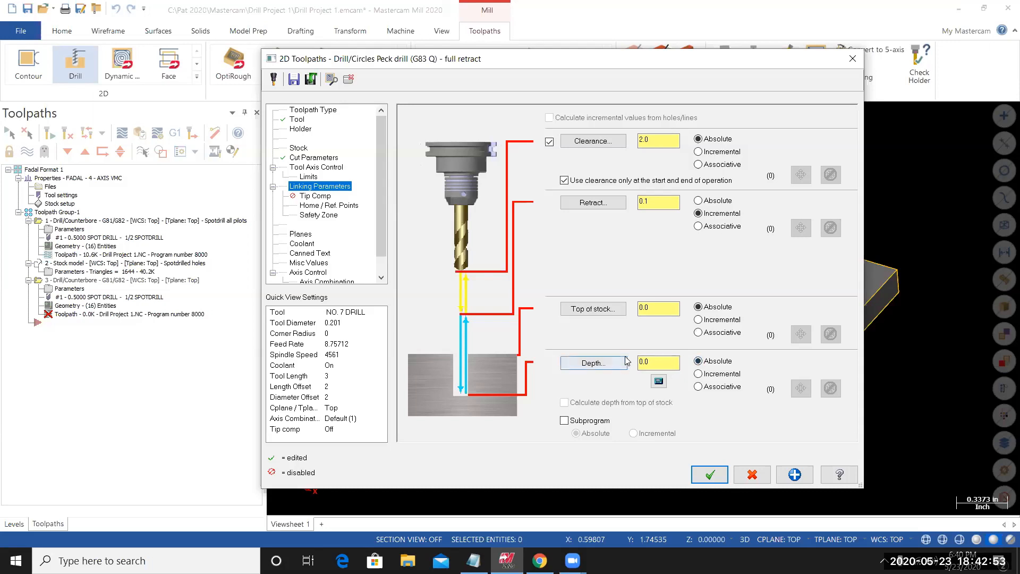
{"action": "left_click", "coordinate": [593, 364]}
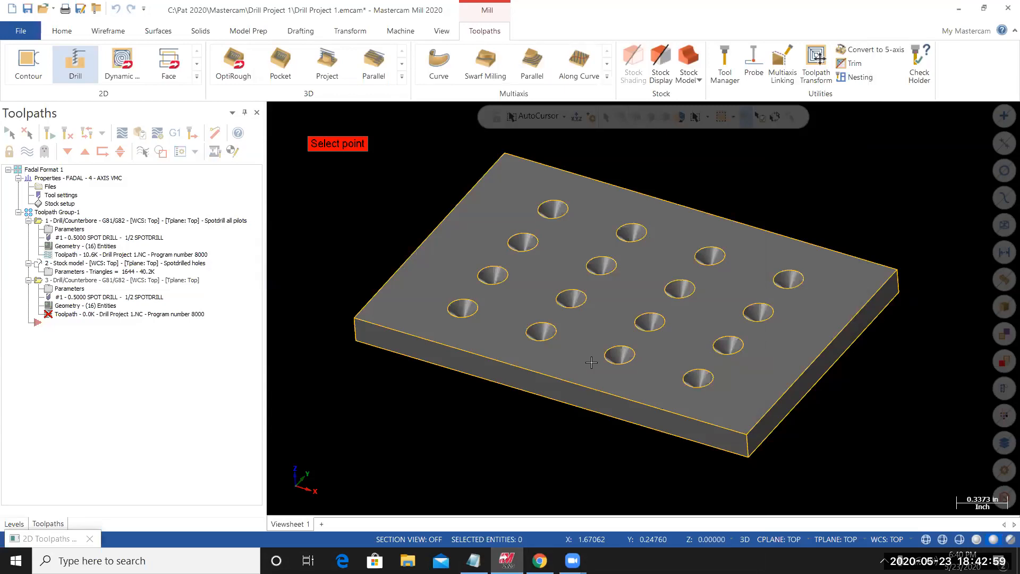
{"action": "middle_click_drag", "start_coordinate": [396, 405], "coordinate": [354, 346]}
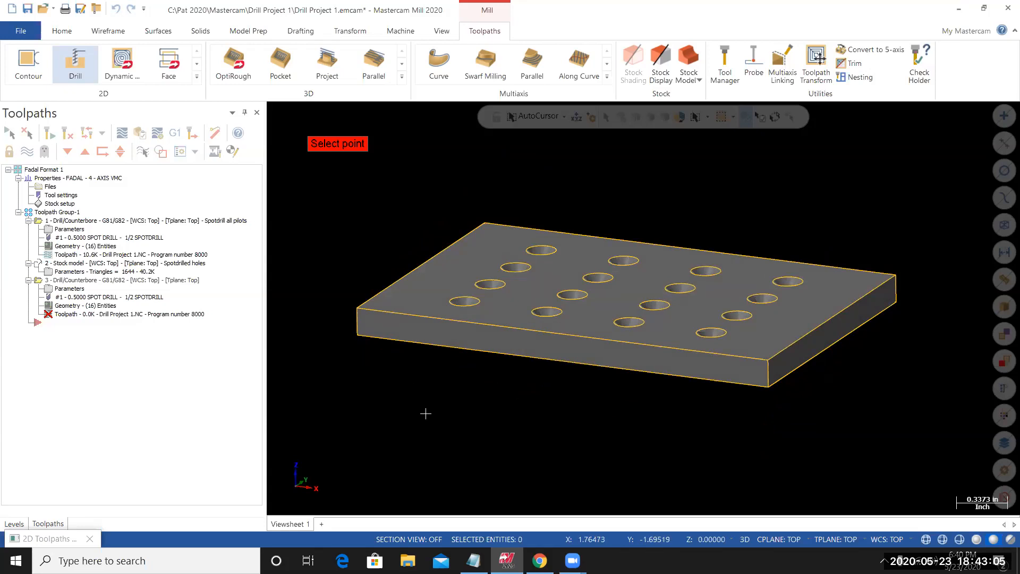
{"action": "left_click", "coordinate": [358, 336]}
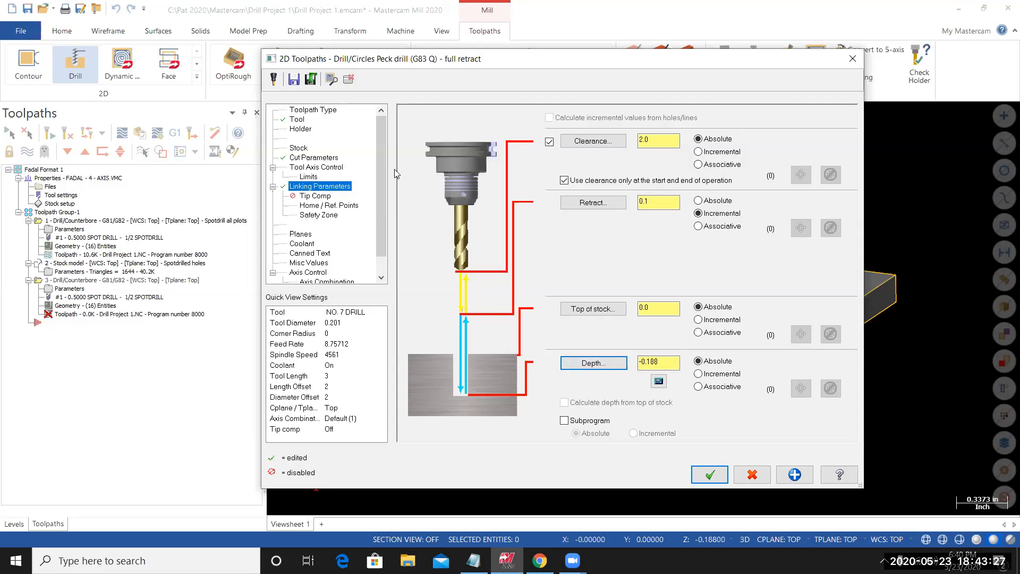
Step: Enable tip compensation with a 0.03 breakthrough amount and generate the peck drill toolpath
{"action": "left_click", "coordinate": [307, 196]}
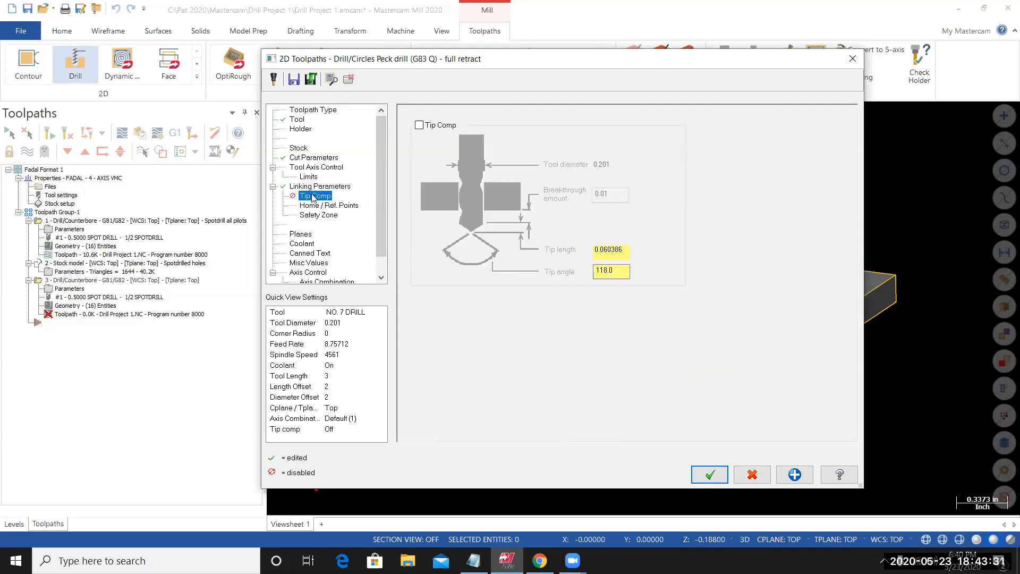
{"action": "left_click", "coordinate": [420, 128]}
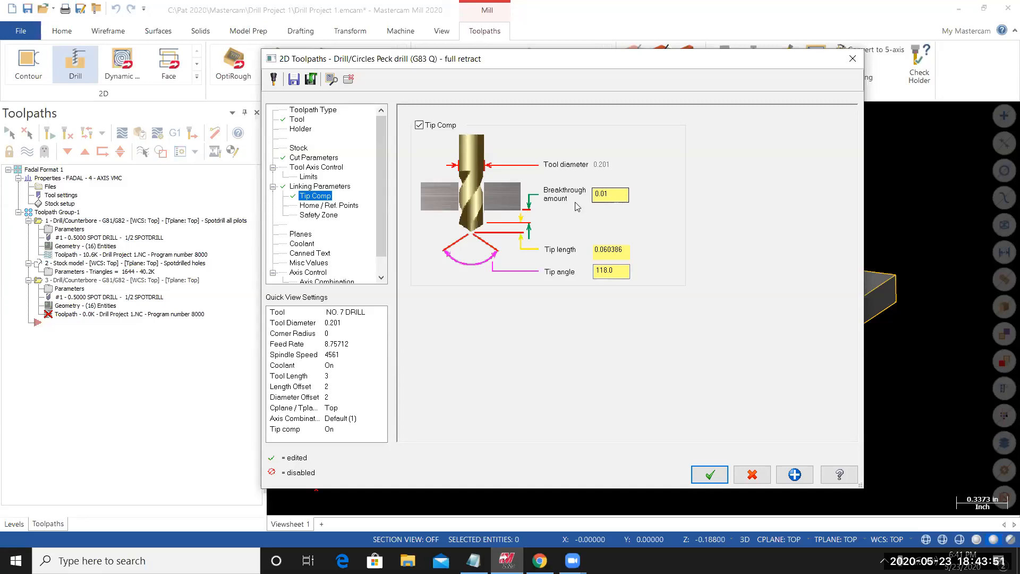
{"action": "key", "text": "BackSpace"}
{"action": "left_click_drag", "start_coordinate": [627, 250], "coordinate": [589, 252]}
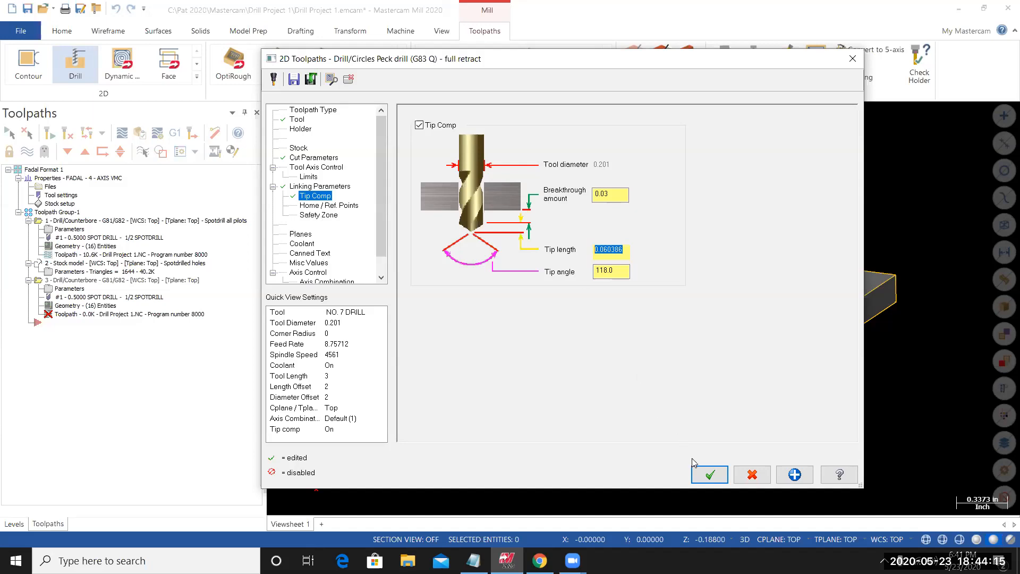
{"action": "left_click", "coordinate": [702, 475]}
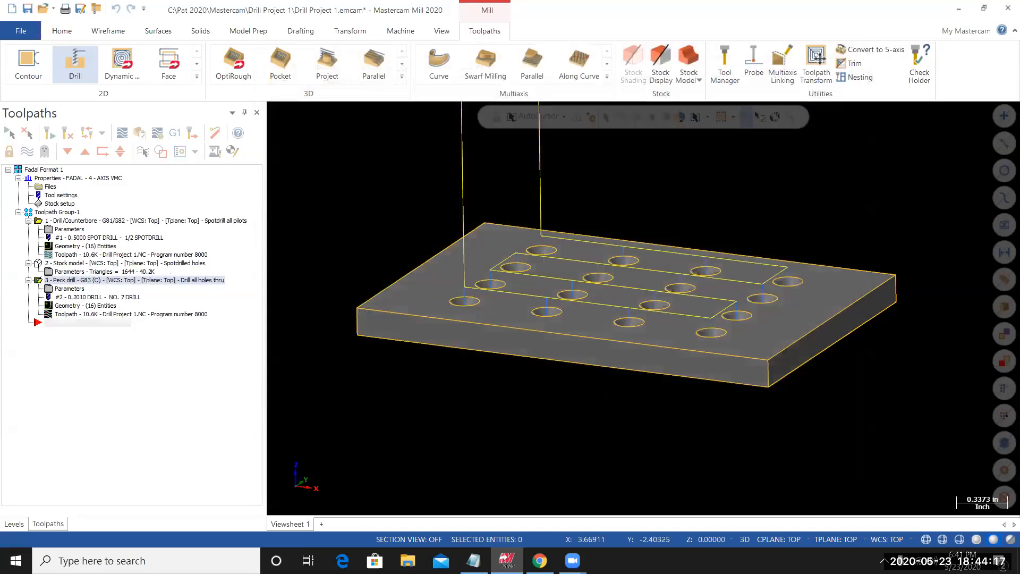
{"action": "mouse_move", "coordinate": [594, 353]}
{"action": "middle_mouse_down"}
{"action": "mouse_move", "coordinate": [619, 363]}
{"action": "mouse_move", "coordinate": [611, 361]}
{"action": "middle_mouse_up"}
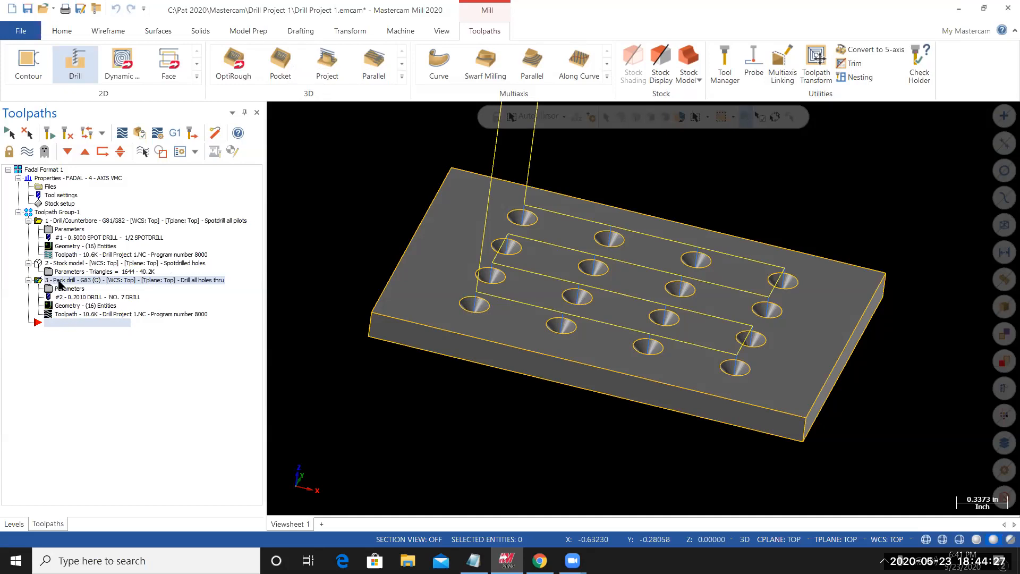
{"action": "left_click", "coordinate": [122, 133]}
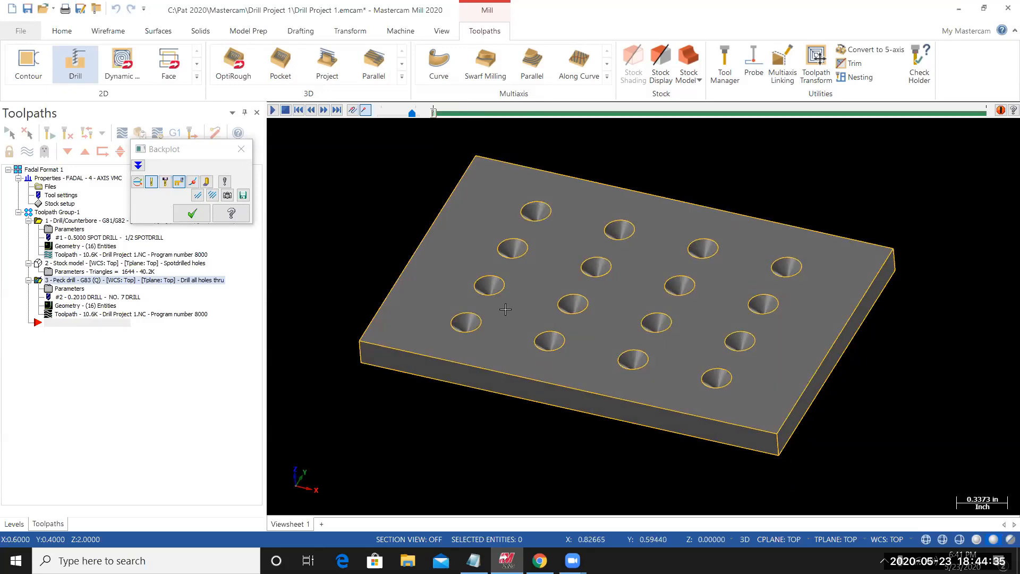
{"action": "middle_click_drag", "start_coordinate": [440, 242], "coordinate": [425, 233]}
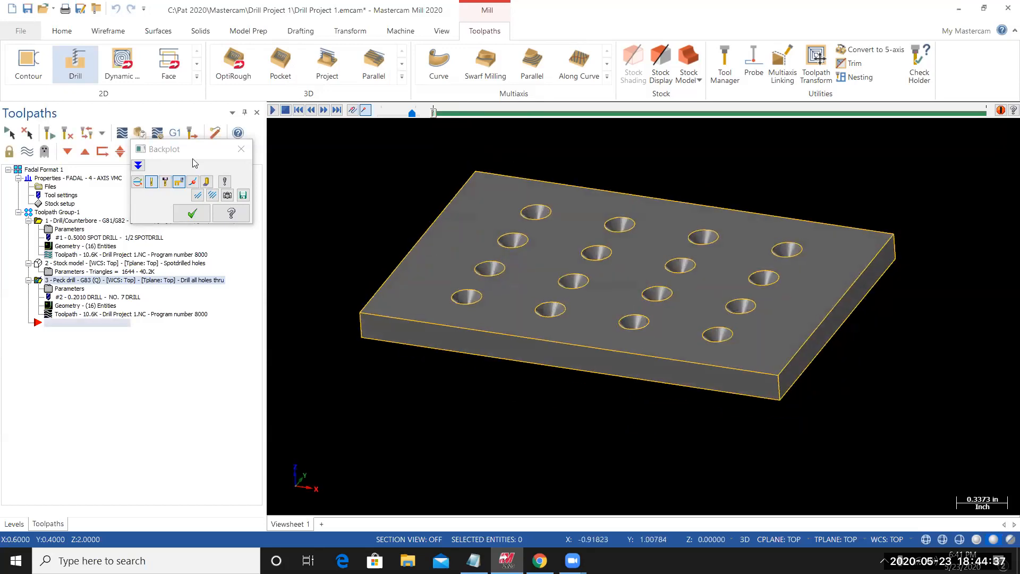
{"action": "left_click", "coordinate": [241, 149]}
Step: Hide the Spotdrilled holes stock model and play a backplot of the peck drill operation through the plate
{"action": "left_click", "coordinate": [62, 263]}
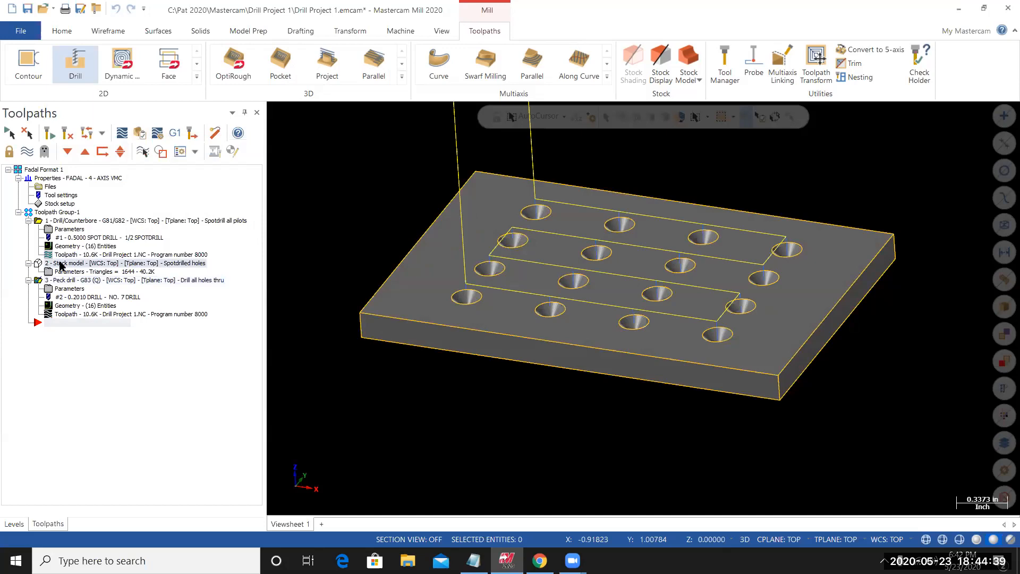
{"action": "left_click", "coordinate": [26, 153]}
{"action": "left_click", "coordinate": [68, 280]}
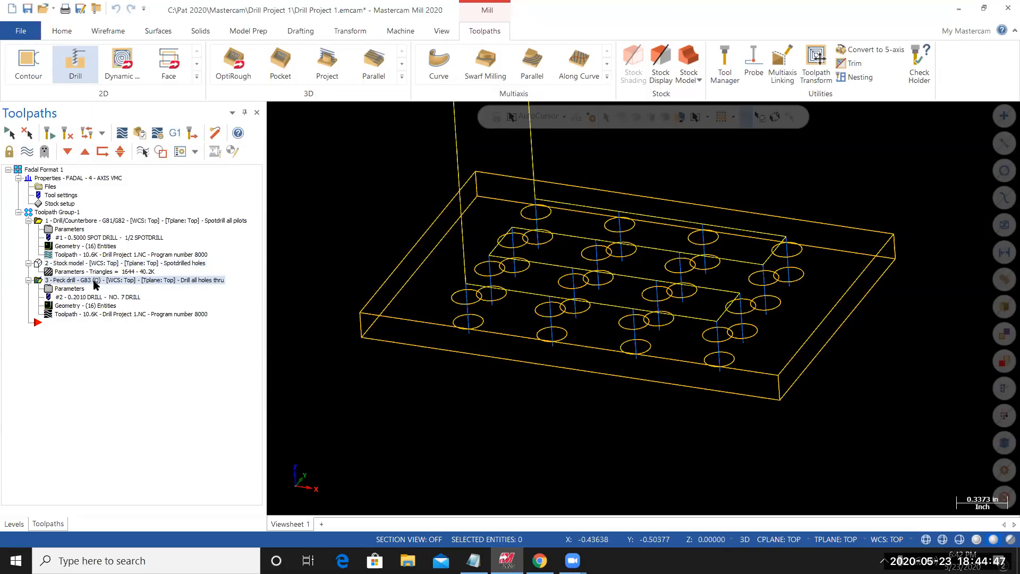
{"action": "left_click", "coordinate": [122, 133]}
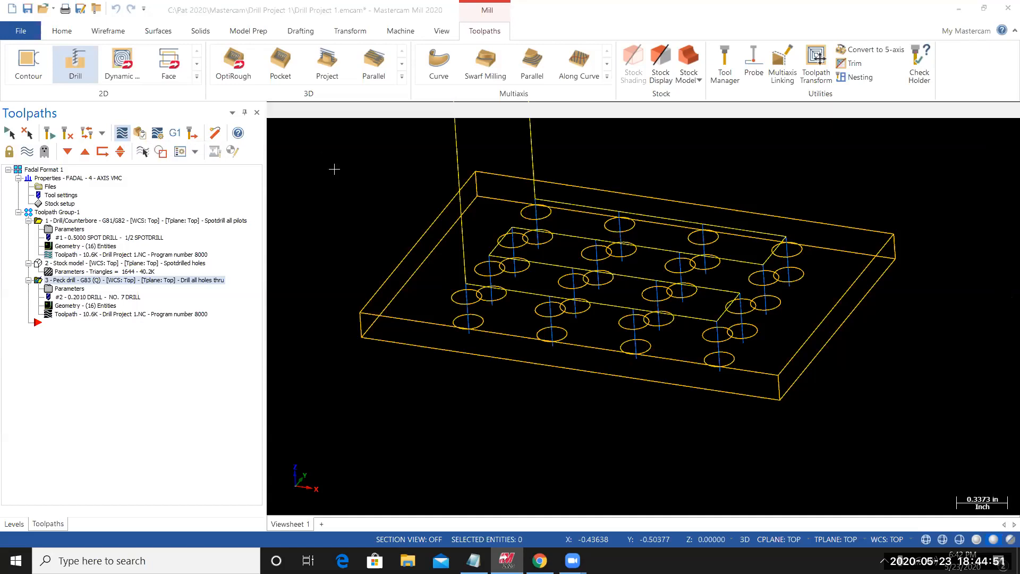
{"action": "left_click_drag", "start_coordinate": [190, 149], "coordinate": [262, 204]}
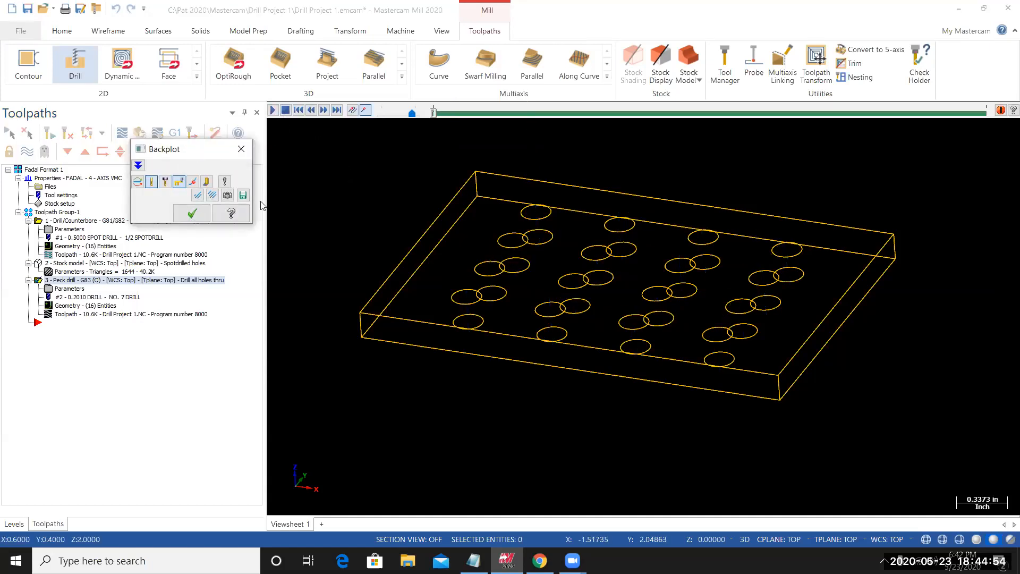
{"action": "left_click", "coordinate": [273, 110]}
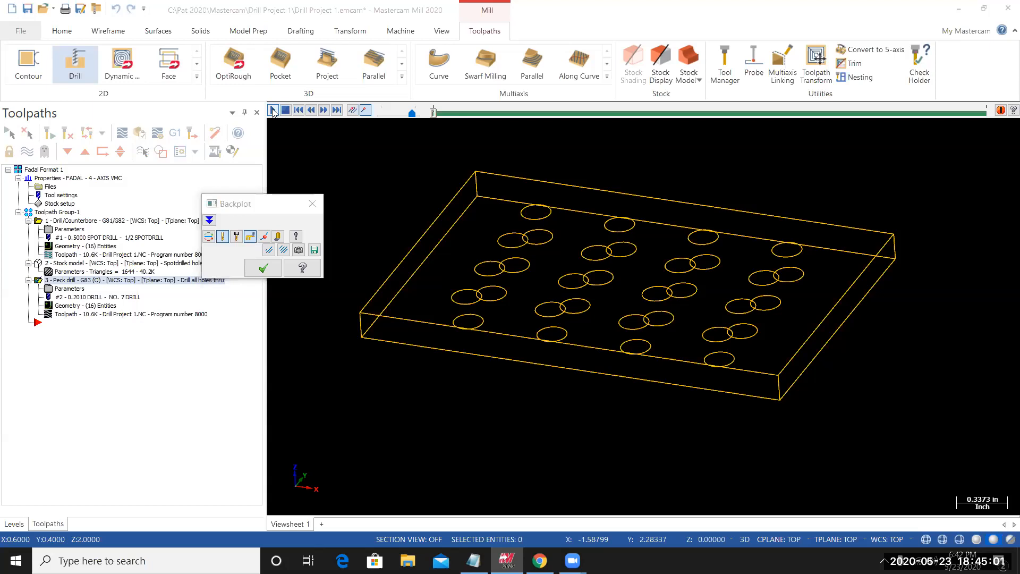
{"action": "middle_click_drag", "start_coordinate": [514, 380], "coordinate": [520, 378]}
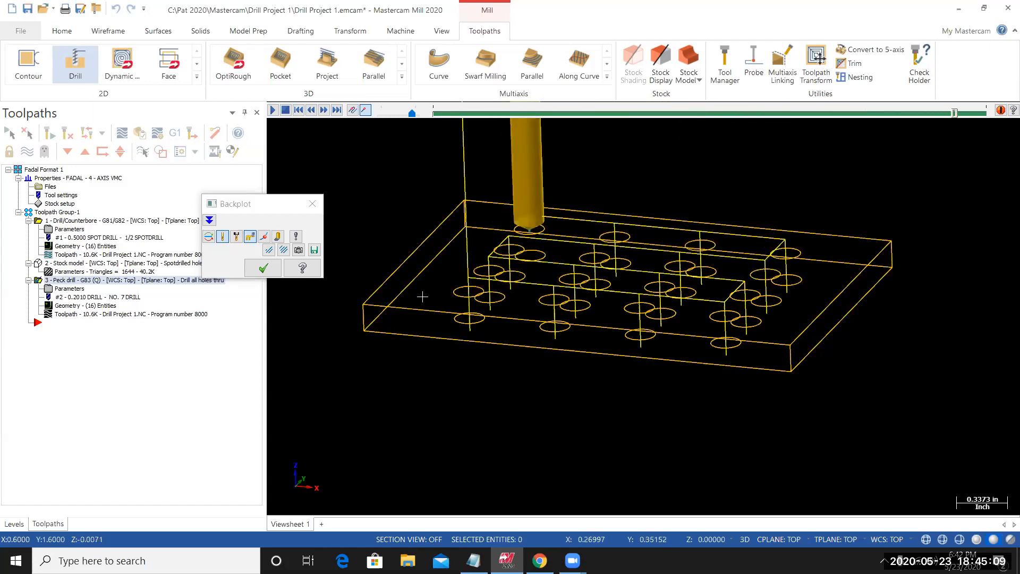
{"action": "middle_click_drag", "start_coordinate": [525, 294], "coordinate": [467, 301]}
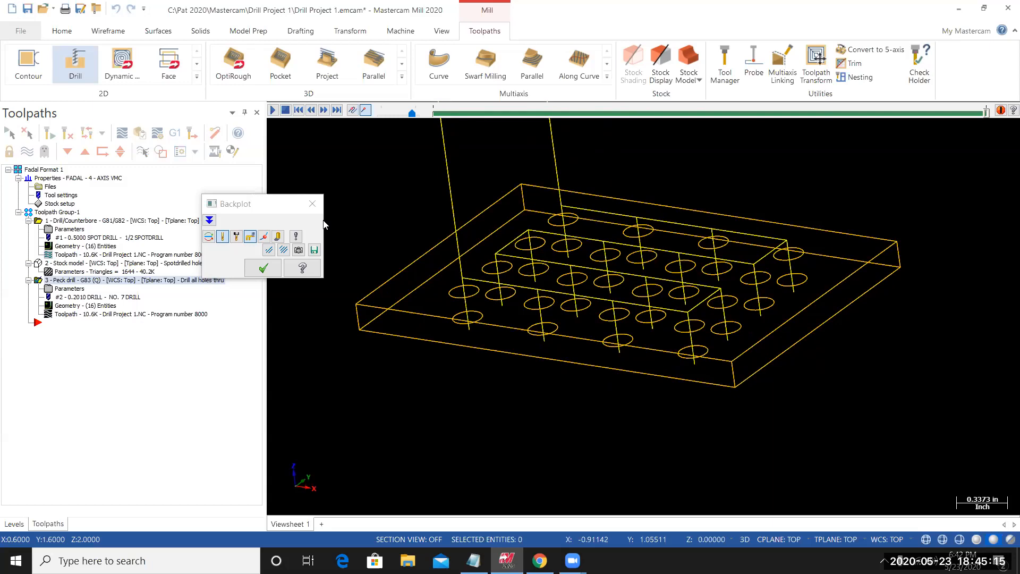
{"action": "left_click", "coordinate": [313, 203]}
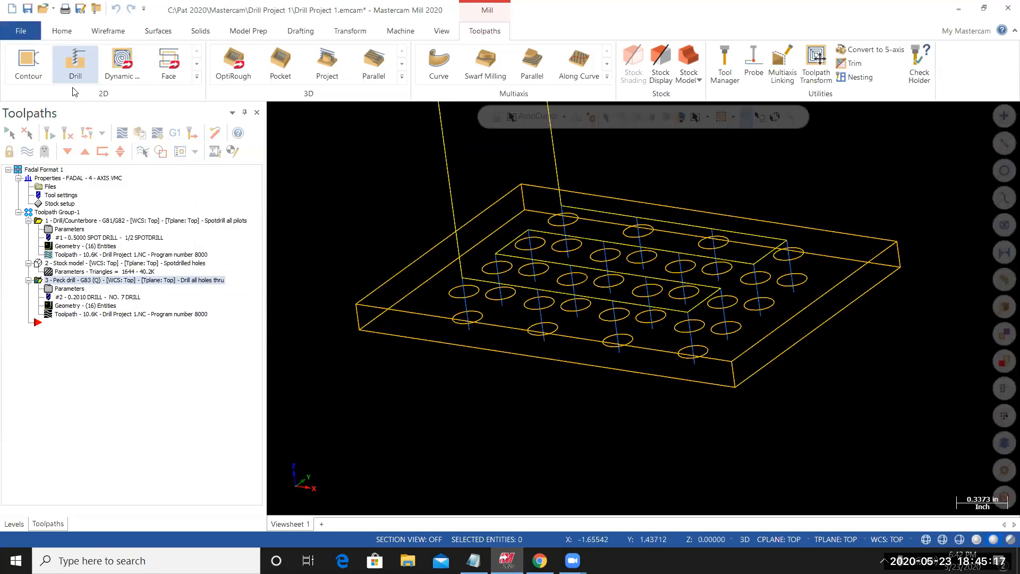
Step: Save the Drill Project 1 file
{"action": "left_click", "coordinate": [21, 32]}
{"action": "left_click", "coordinate": [25, 164]}
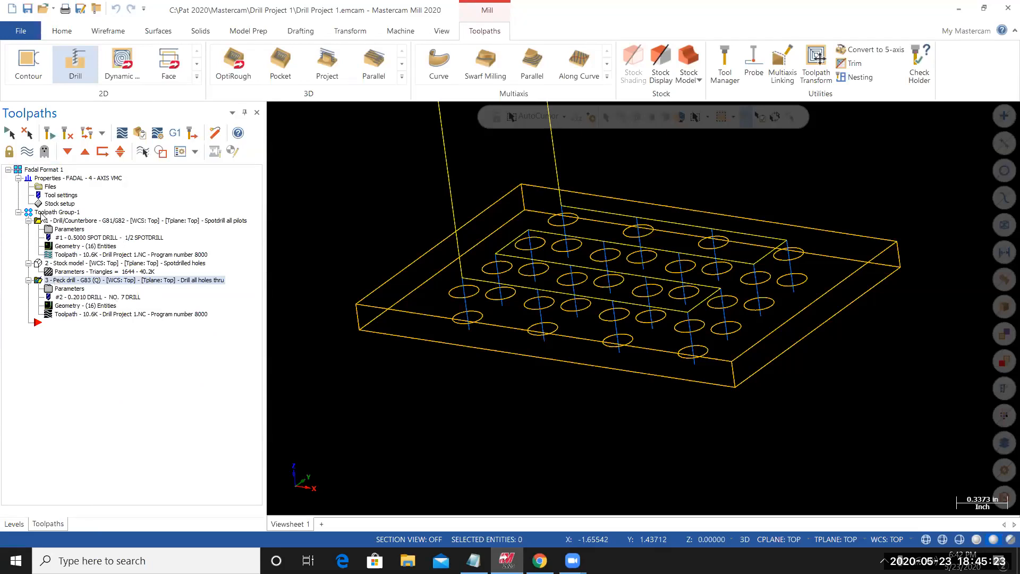
Step: Verify all operations of Toolpath Group-1 in the simulator, inspect the drilled plate and exit the simulation
{"action": "left_click", "coordinate": [46, 212]}
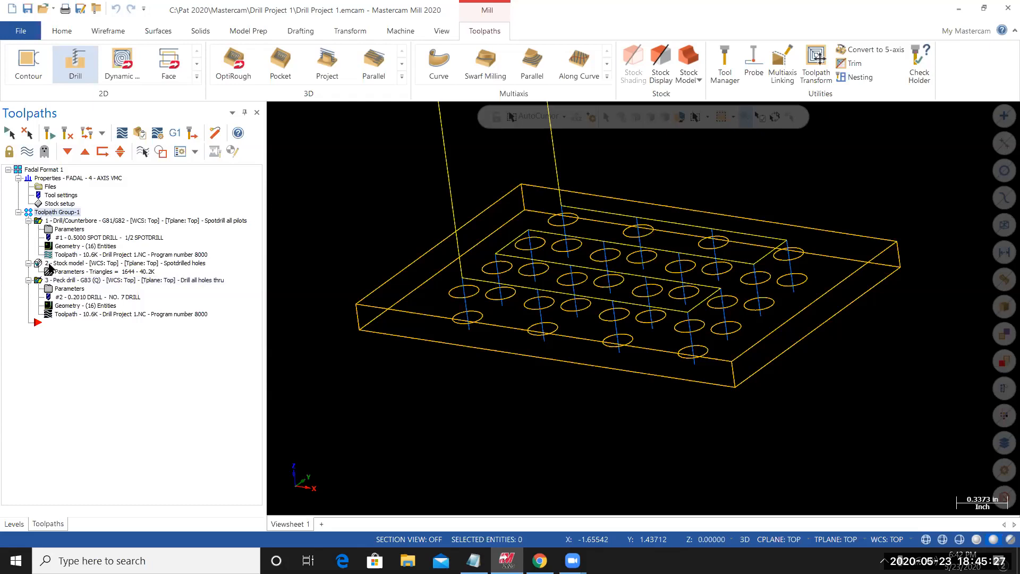
{"action": "left_click", "coordinate": [138, 132]}
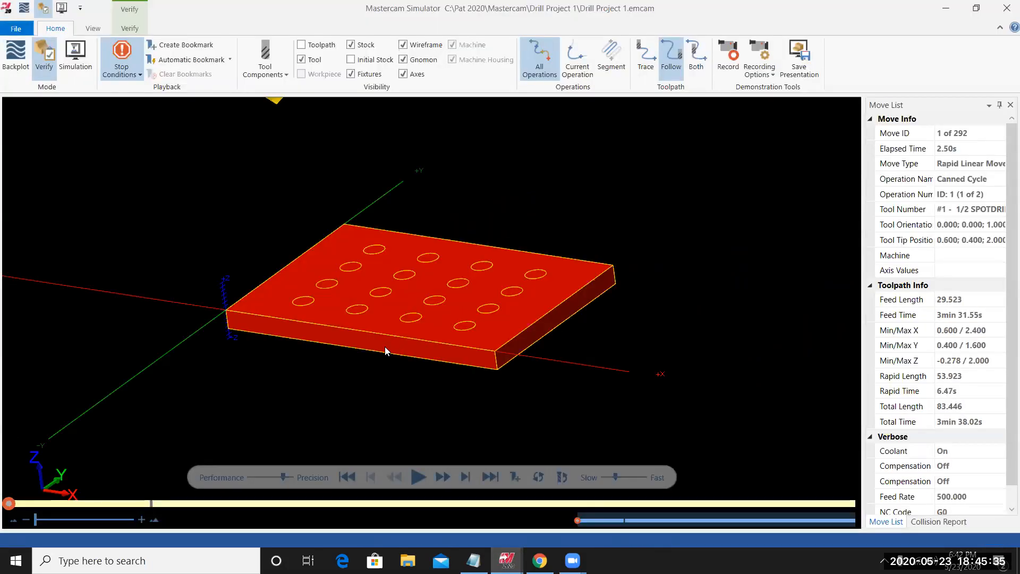
{"action": "left_click", "coordinate": [140, 75]}
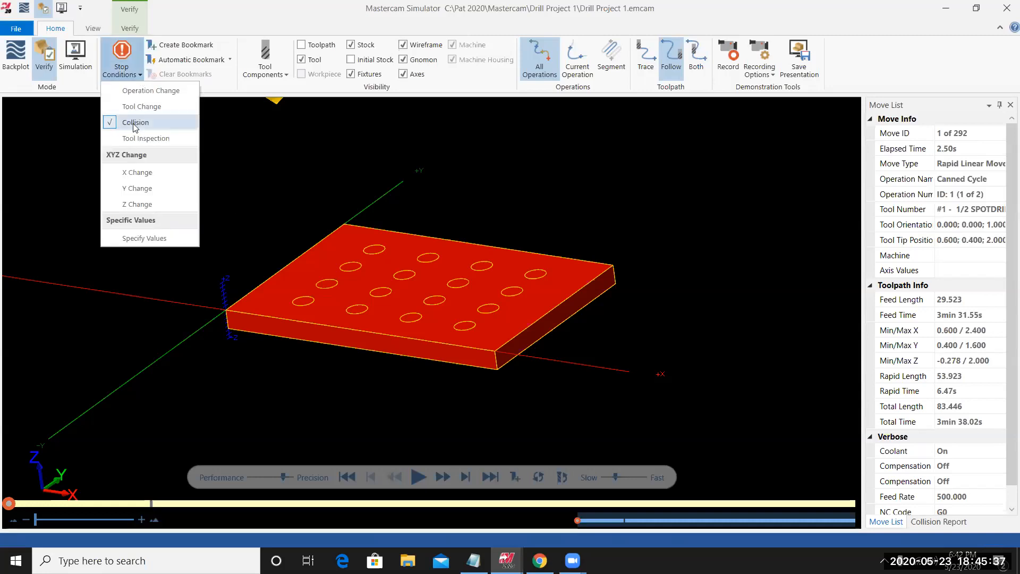
{"action": "left_click", "coordinate": [230, 16]}
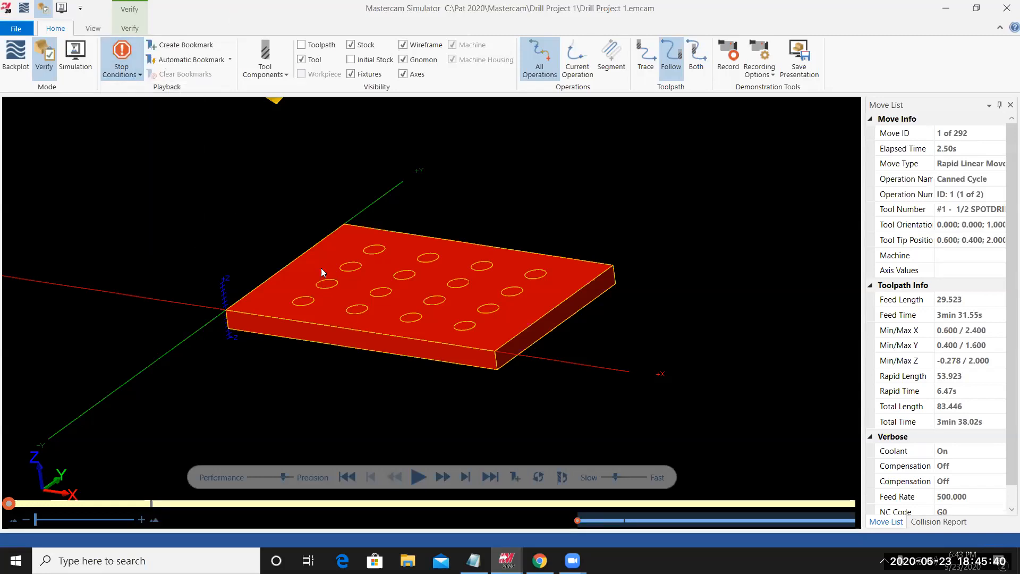
{"action": "left_click", "coordinate": [417, 477]}
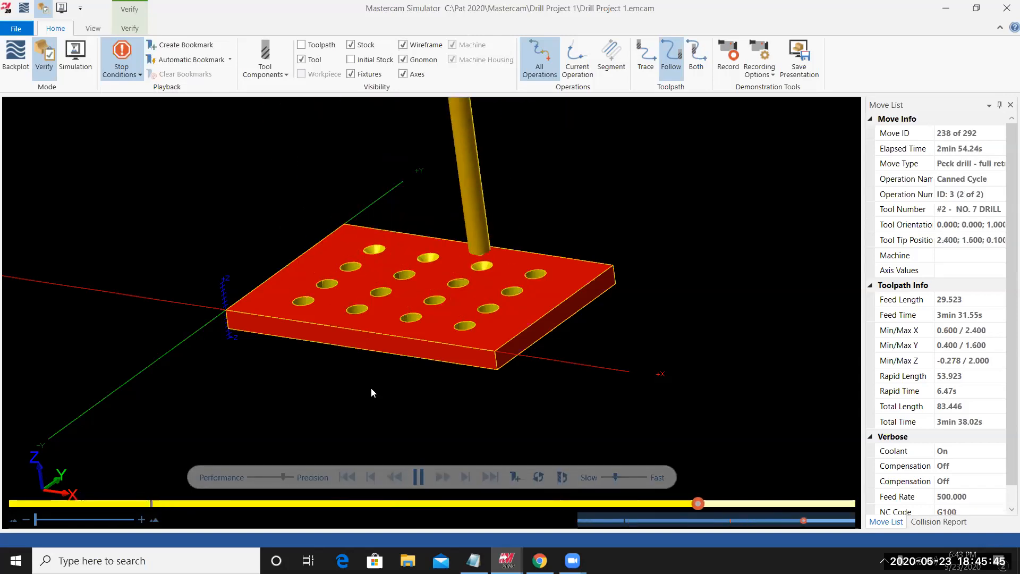
{"action": "mouse_move", "coordinate": [320, 325]}
{"action": "middle_mouse_down"}
{"action": "mouse_move", "coordinate": [337, 278]}
{"action": "mouse_move", "coordinate": [352, 343]}
{"action": "mouse_move", "coordinate": [376, 355]}
{"action": "mouse_move", "coordinate": [325, 344]}
{"action": "mouse_move", "coordinate": [346, 332]}
{"action": "mouse_move", "coordinate": [321, 339]}
{"action": "mouse_move", "coordinate": [330, 362]}
{"action": "mouse_move", "coordinate": [333, 330]}
{"action": "mouse_move", "coordinate": [352, 326]}
{"action": "mouse_move", "coordinate": [319, 341]}
{"action": "mouse_move", "coordinate": [338, 334]}
{"action": "middle_mouse_up"}
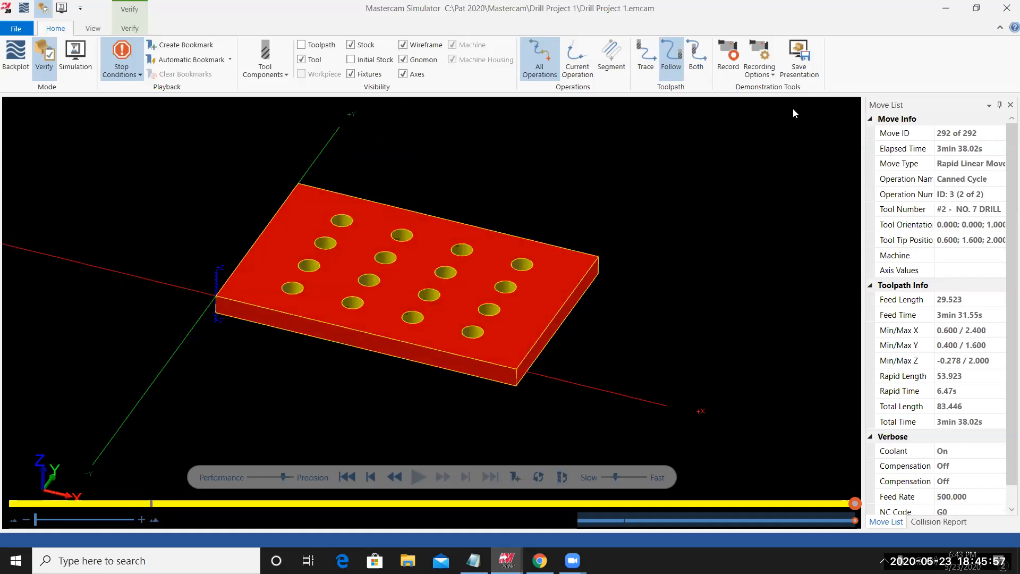
{"action": "left_click", "coordinate": [1004, 6]}
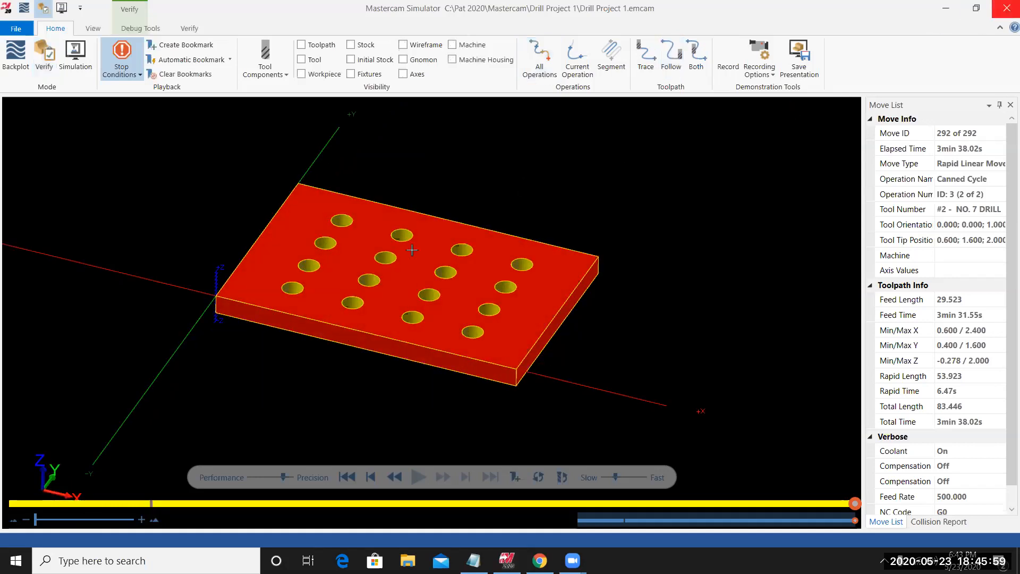
Step: Hide the Spotdrilled holes stock model and both the spot drill and peck drill toolpaths from the display
{"action": "scroll", "coordinate": [605, 239], "scroll_direction": "up", "scroll_amount": 3}
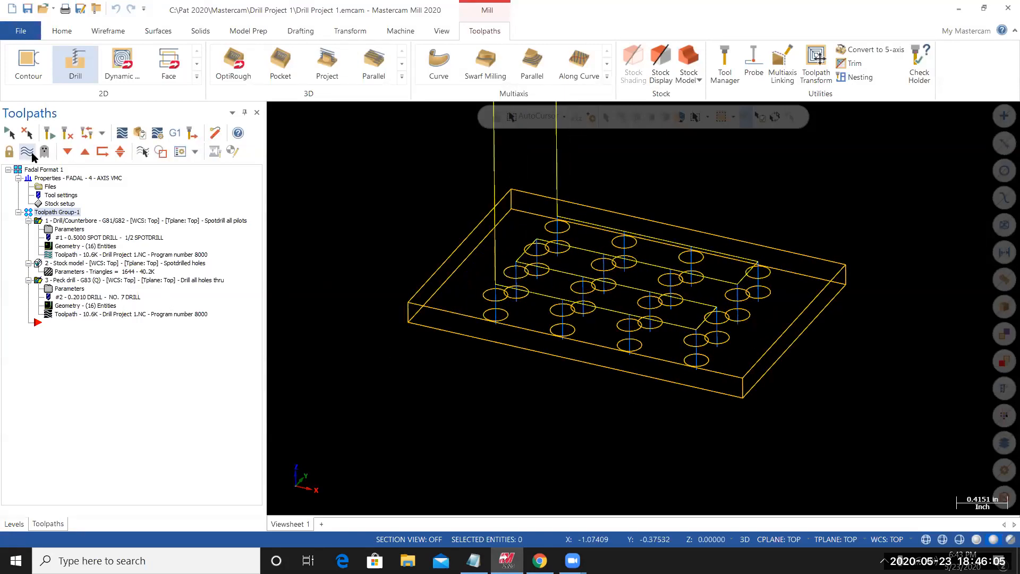
{"action": "left_click", "coordinate": [27, 151]}
{"action": "left_click", "coordinate": [48, 264]}
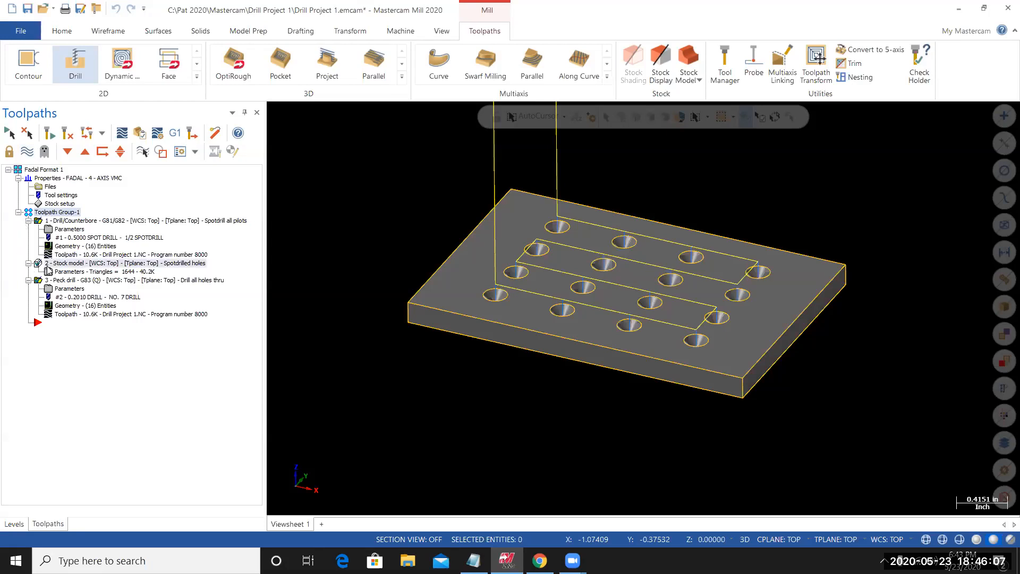
{"action": "left_click", "coordinate": [27, 152]}
{"action": "left_click", "coordinate": [61, 279]}
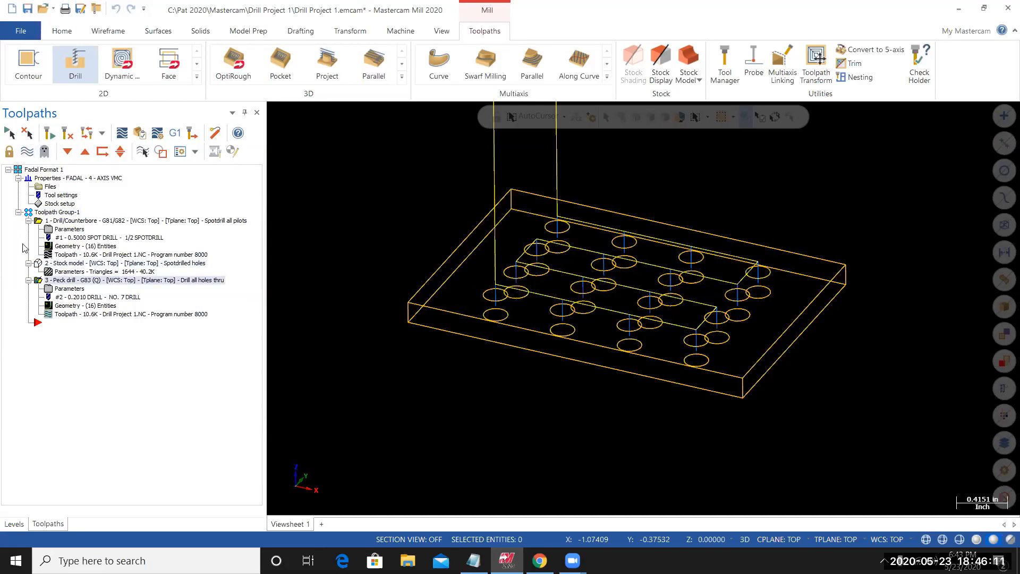
{"action": "left_click", "coordinate": [54, 221]}
{"action": "left_click", "coordinate": [28, 151]}
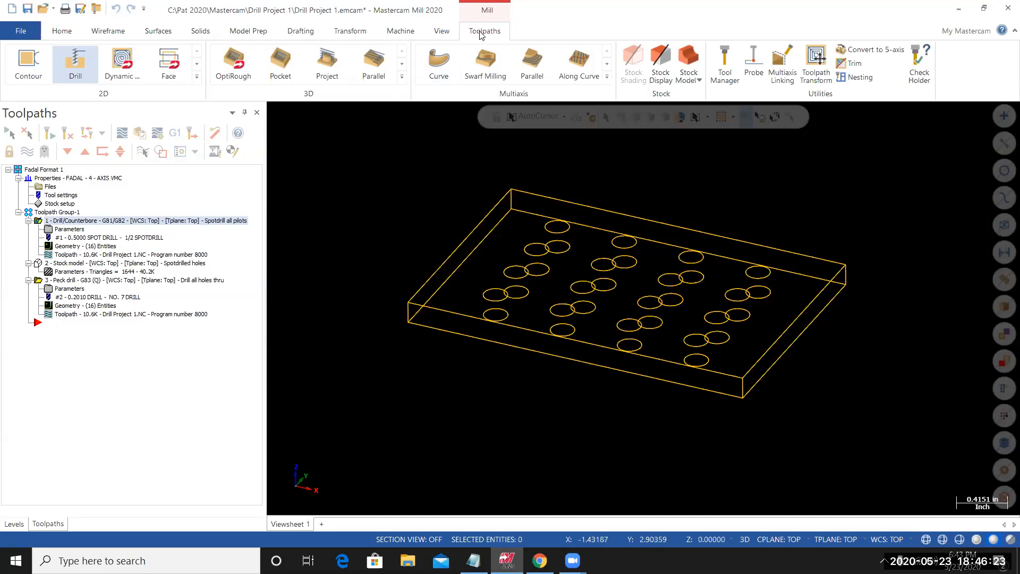
Step: Start a new stock model named "Drilled holes" that uses the Spotdrilled holes stock model as its initial shape
{"action": "left_click", "coordinate": [690, 60]}
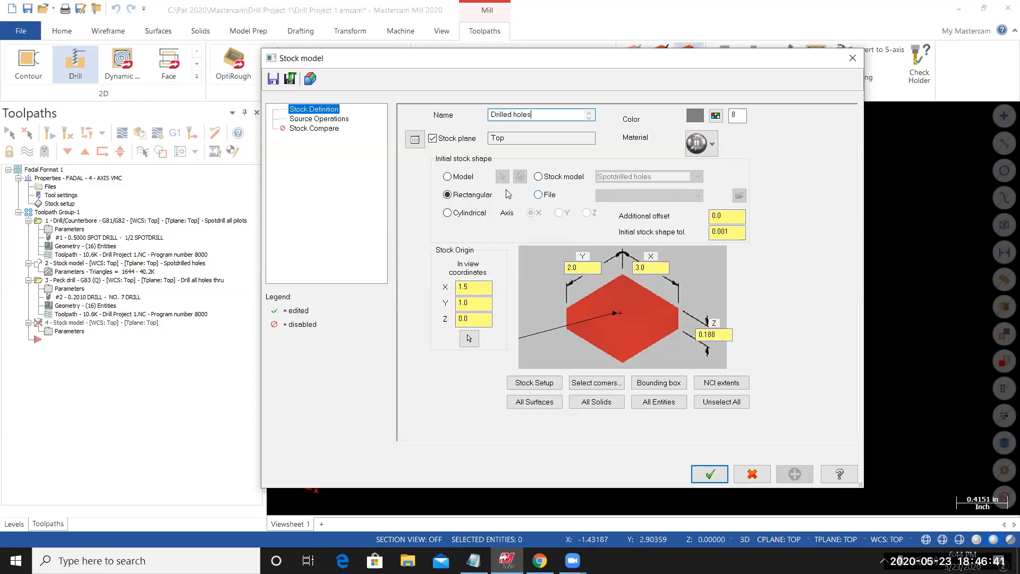
{"action": "left_click", "coordinate": [538, 177]}
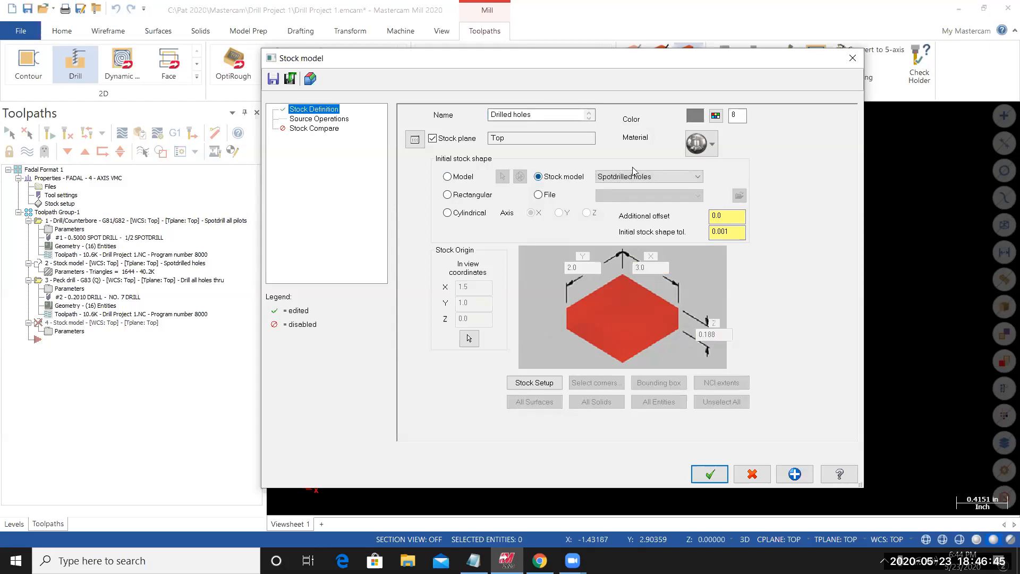
{"action": "left_click", "coordinate": [698, 178]}
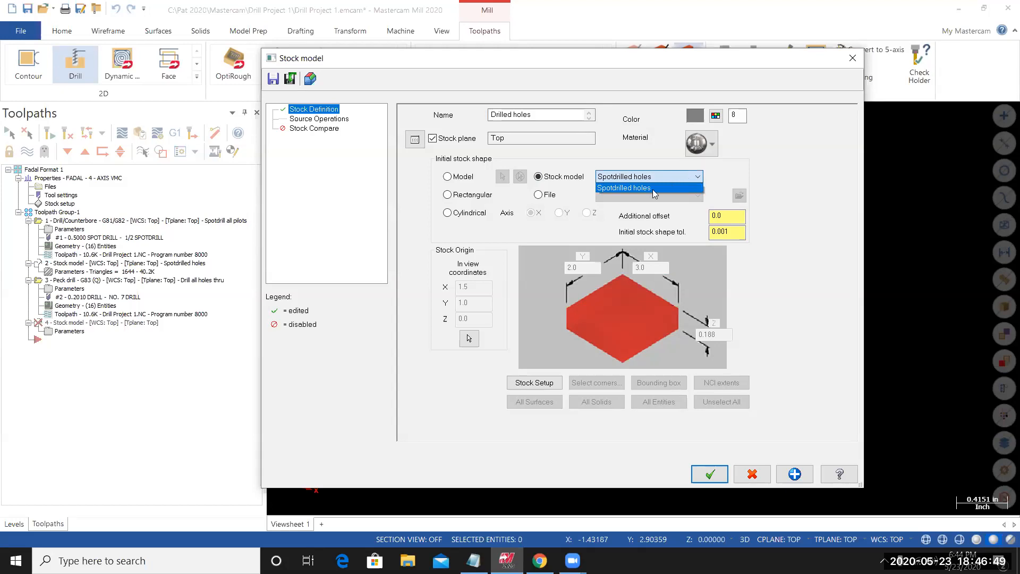
{"action": "left_click", "coordinate": [624, 189]}
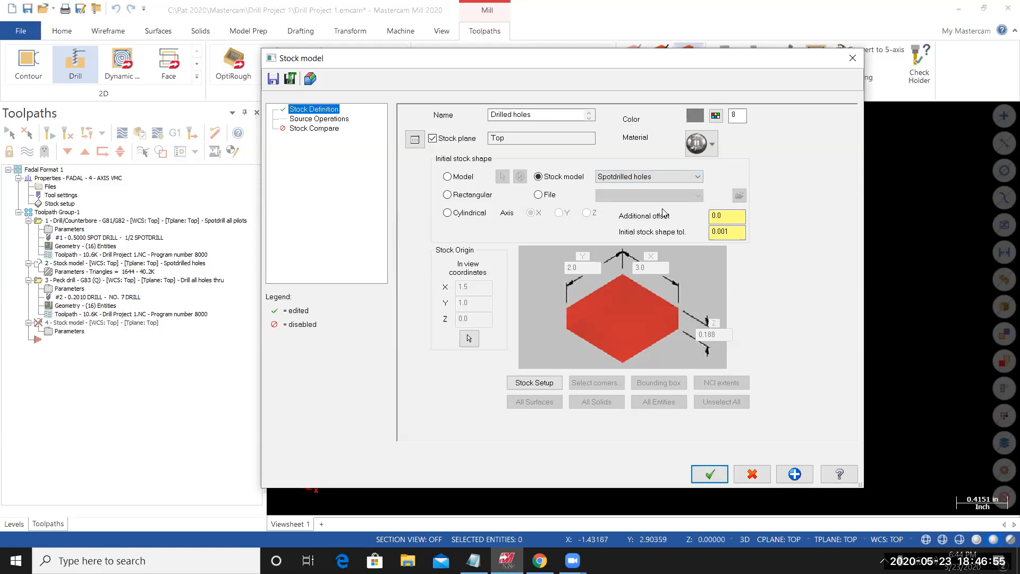
Step: Use the No. 7 peck drill operation as the stock model's source, generate the model and inspect the drilled holes
{"action": "left_click", "coordinate": [326, 120]}
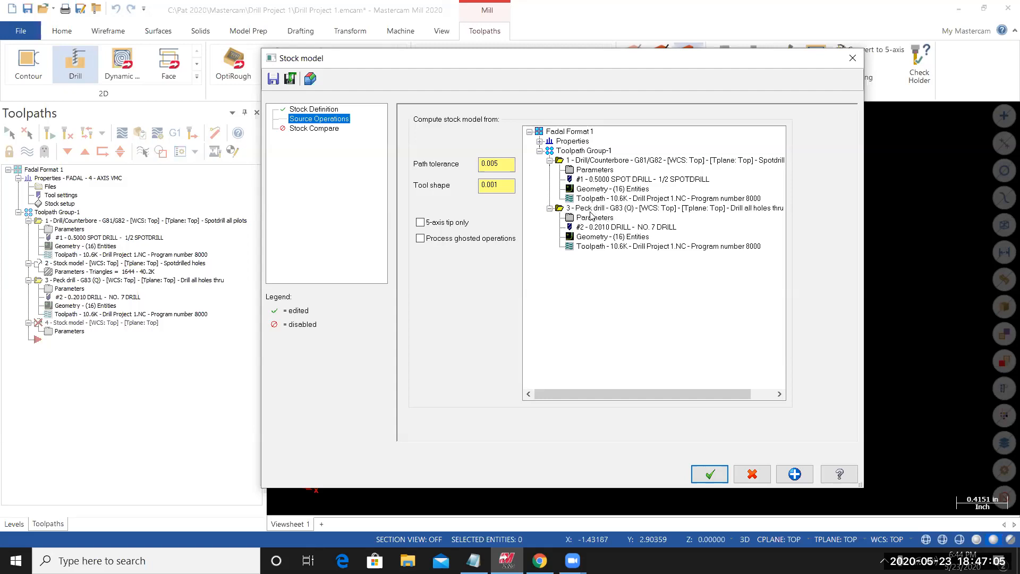
{"action": "left_click", "coordinate": [590, 210]}
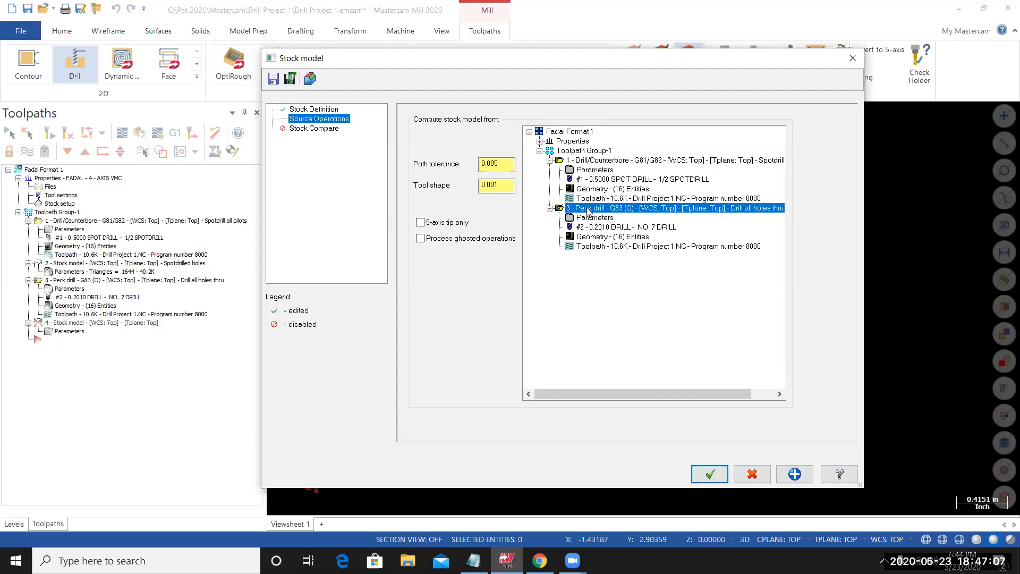
{"action": "left_click", "coordinate": [705, 473]}
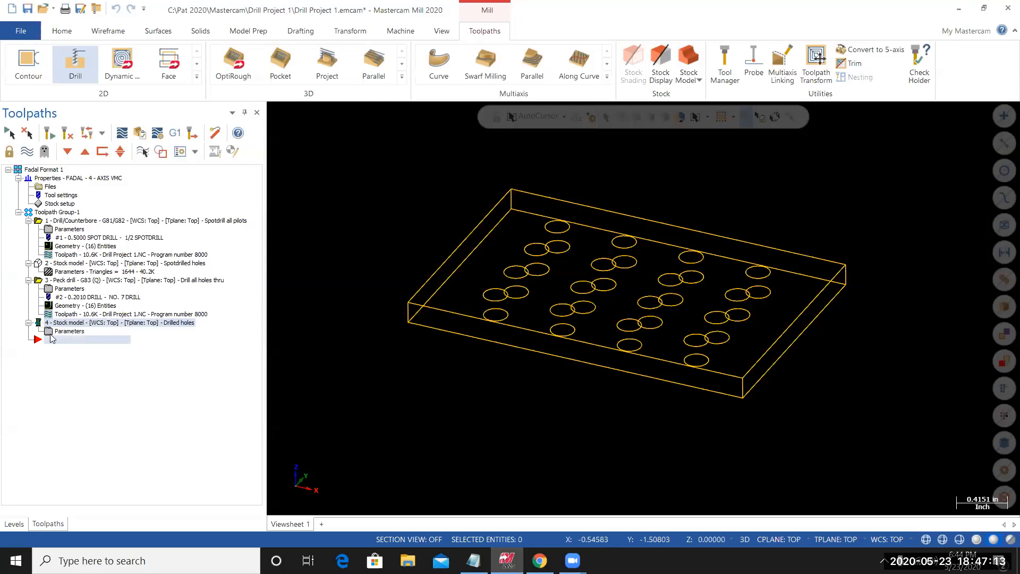
{"action": "mouse_move", "coordinate": [533, 381]}
{"action": "middle_mouse_down"}
{"action": "mouse_move", "coordinate": [512, 428]}
{"action": "mouse_move", "coordinate": [528, 397]}
{"action": "mouse_move", "coordinate": [562, 388]}
{"action": "mouse_move", "coordinate": [522, 310]}
{"action": "middle_mouse_up"}
{"action": "scroll", "coordinate": [575, 333], "scroll_direction": "up", "scroll_amount": 3}
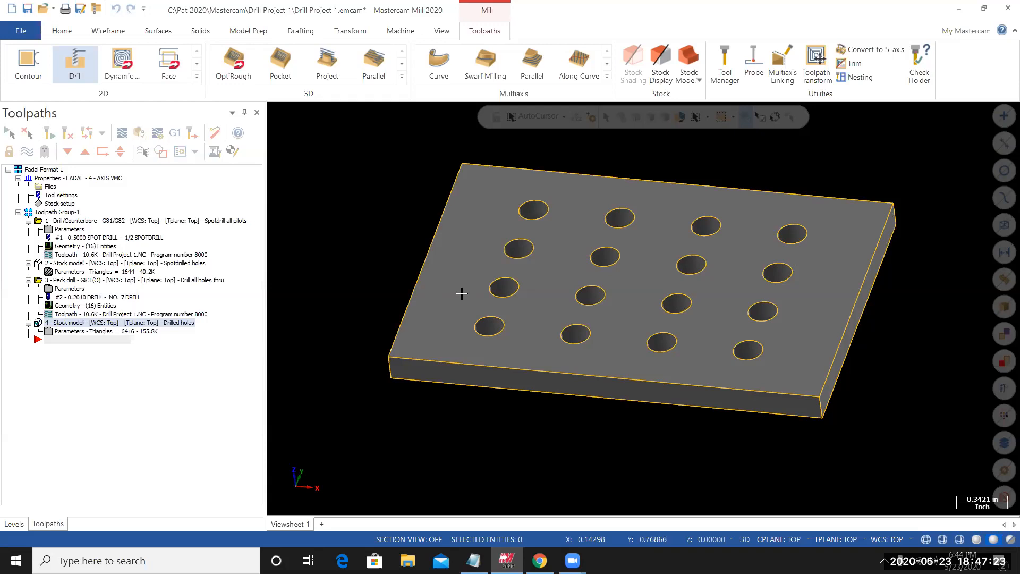
{"action": "middle_click_drag", "start_coordinate": [467, 280], "coordinate": [448, 280]}
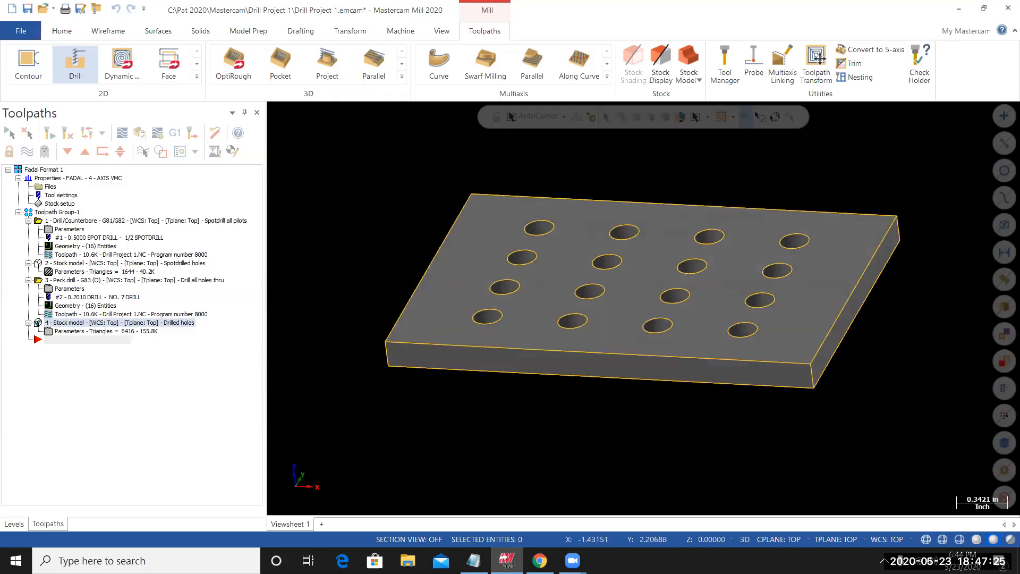
Step: Save the Drill Project 1 file with the new Drilled holes stock model
{"action": "left_click", "coordinate": [21, 32]}
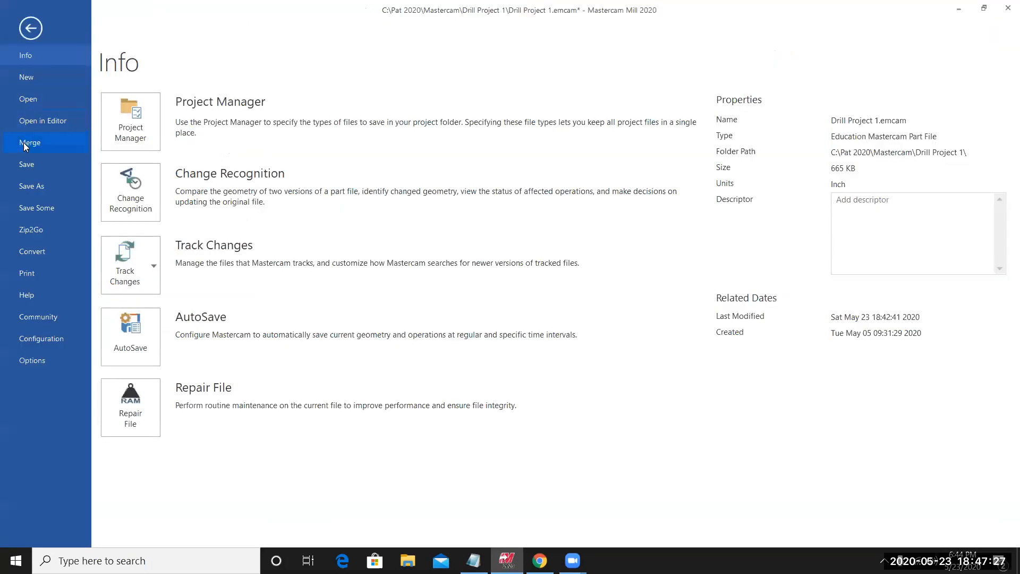
{"action": "left_click", "coordinate": [25, 165]}
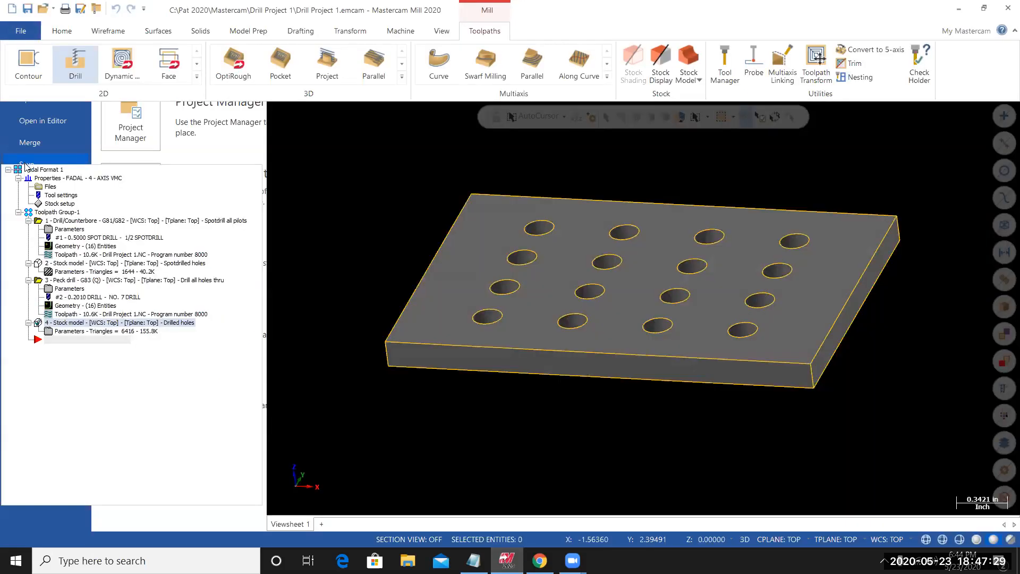